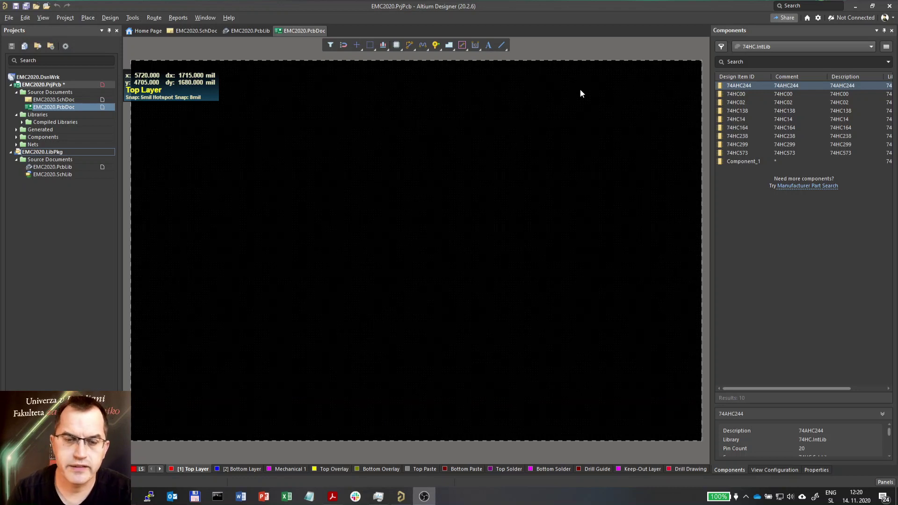
Open the board's layer configuration and review the overlay, solder, paste, mechanical, Multi-Layer, Drill Guide and Keep-Out layers
click(133, 469)
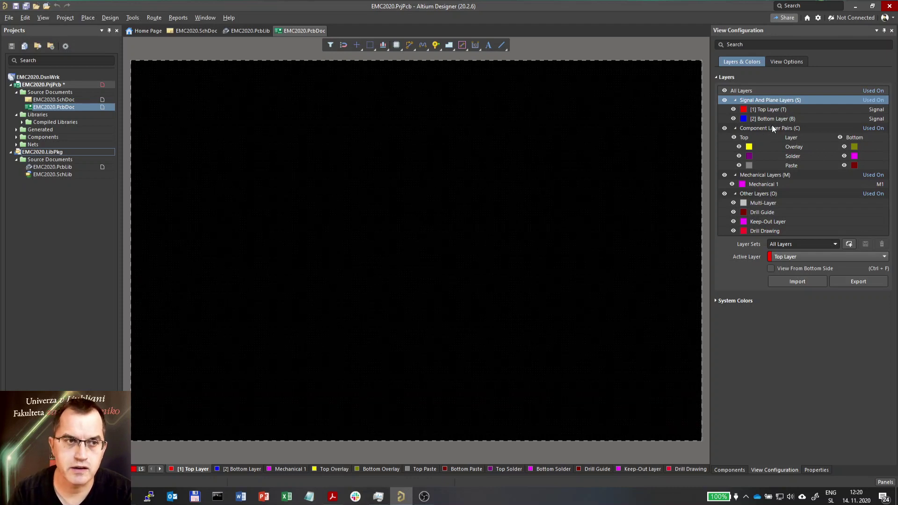
click(803, 147)
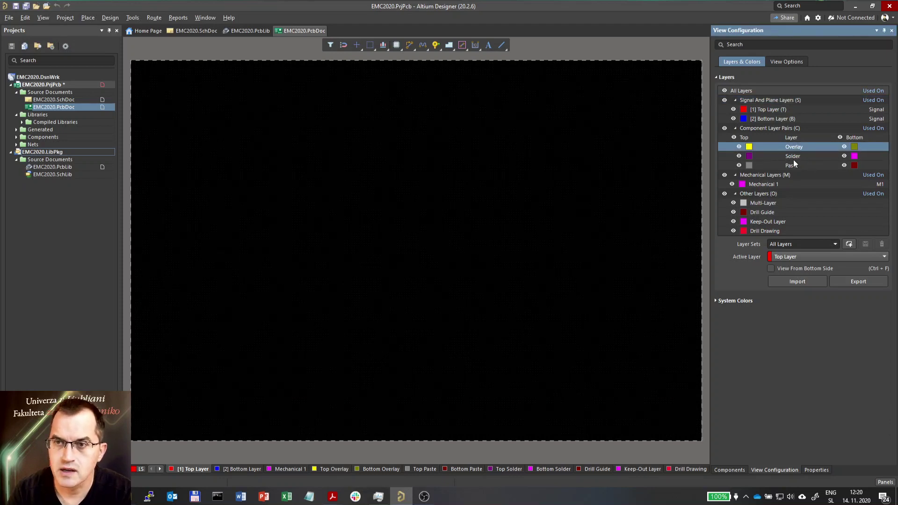
click(792, 157)
key(Down)
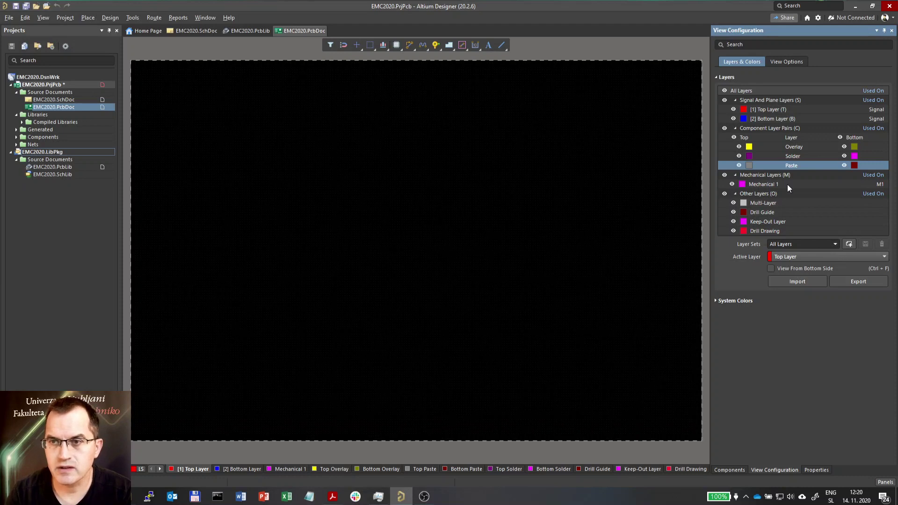
key(Down)
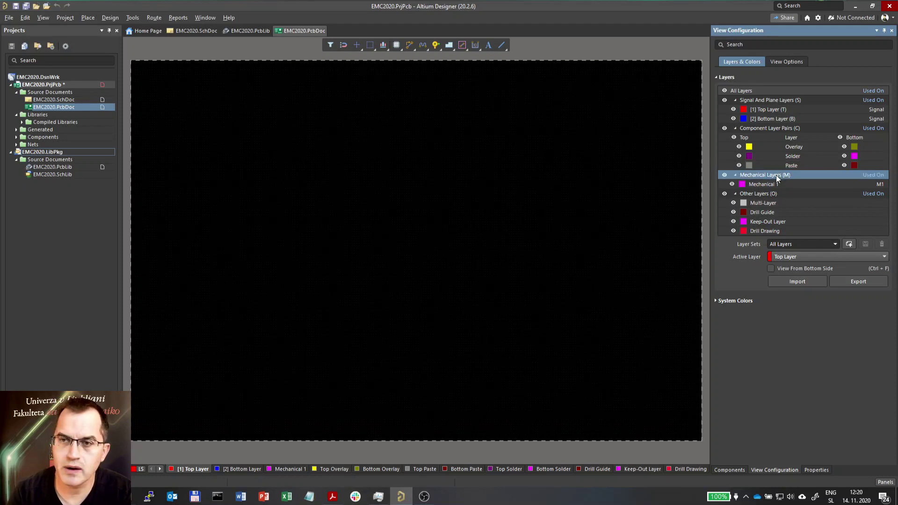
click(775, 202)
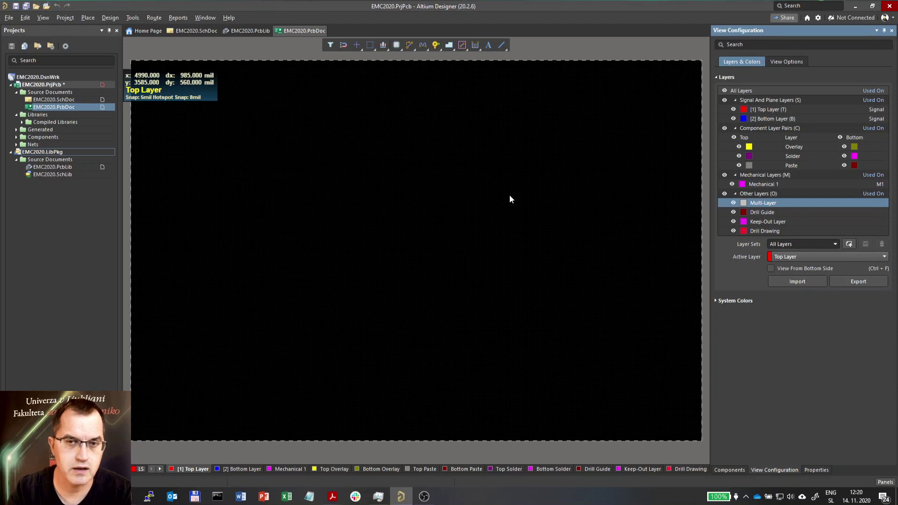
click(772, 213)
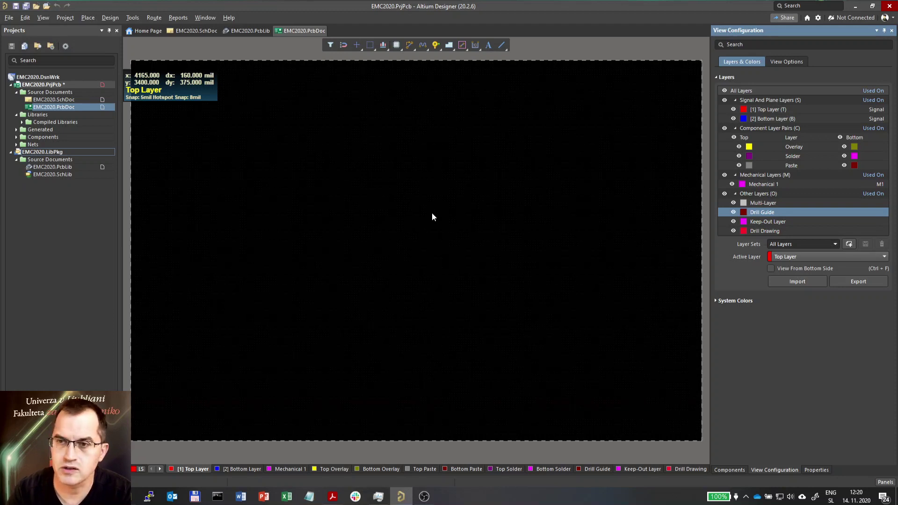
click(762, 224)
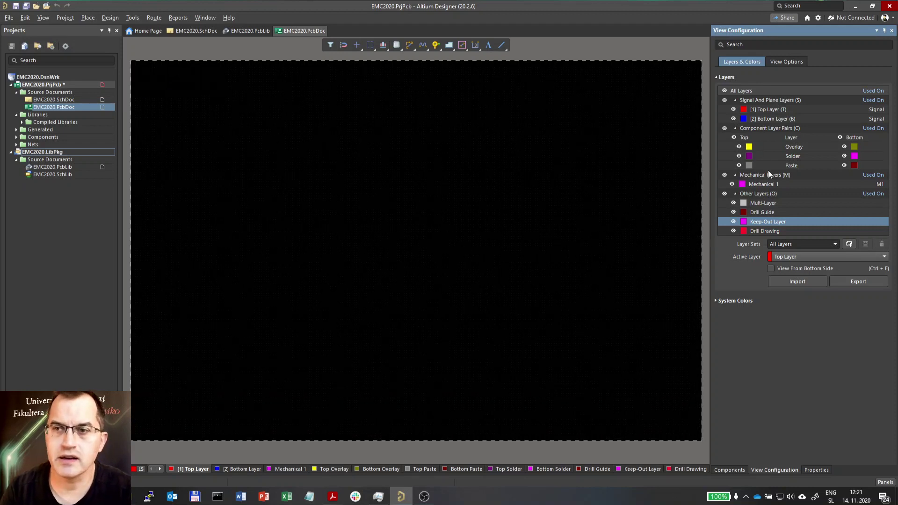
click(771, 184)
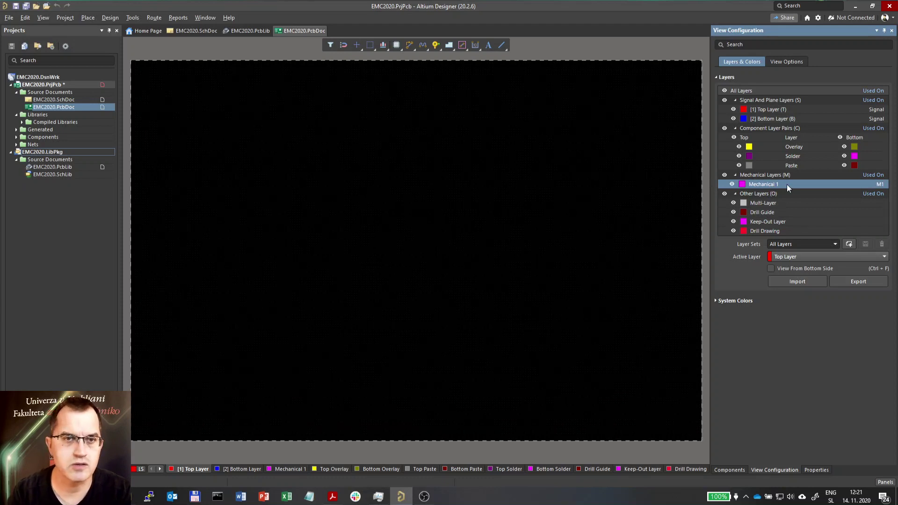
click(300, 150)
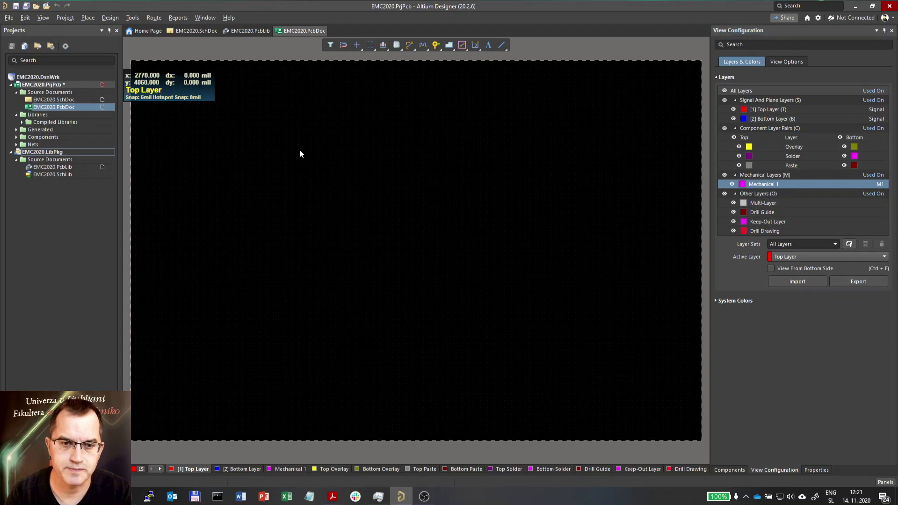
Open EMC2020.PcbLib and display the whole SOP65P640X120-17N footprint from its footprint list
click(52, 167)
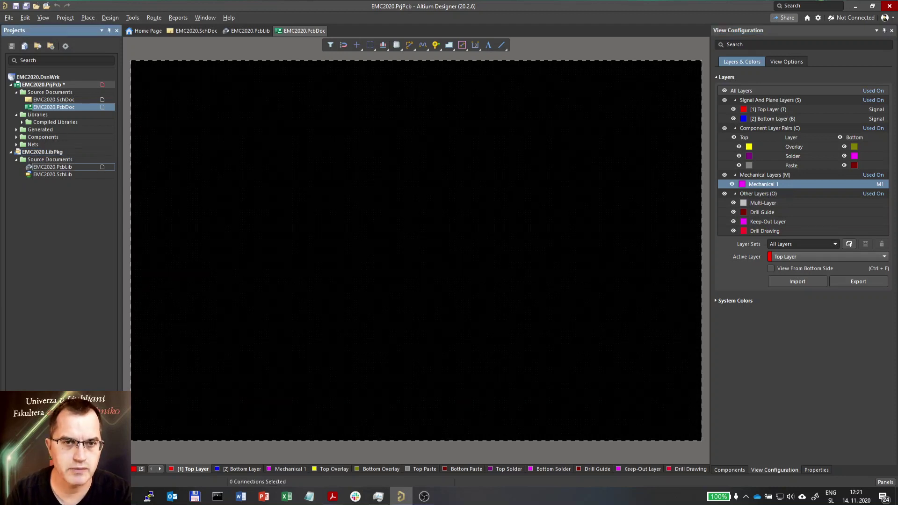
double_click(47, 167)
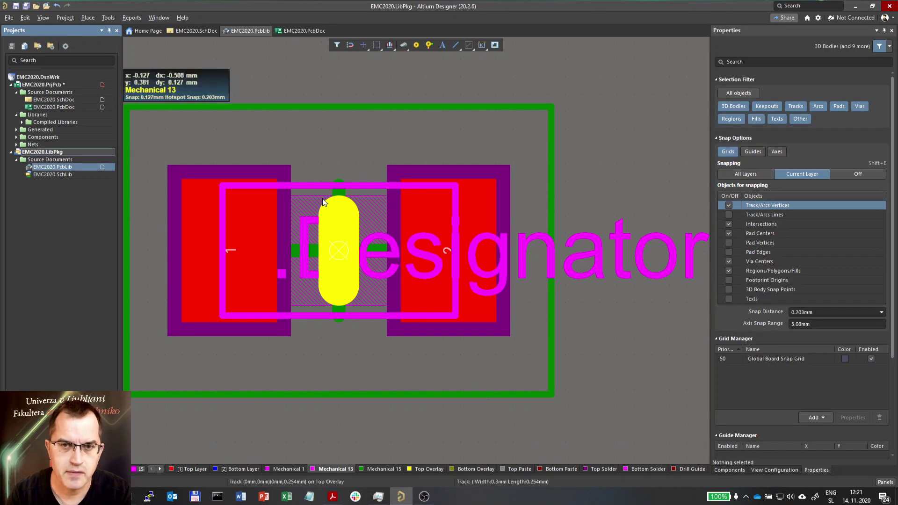
ctrl+scroll(686, 158, down, 2)
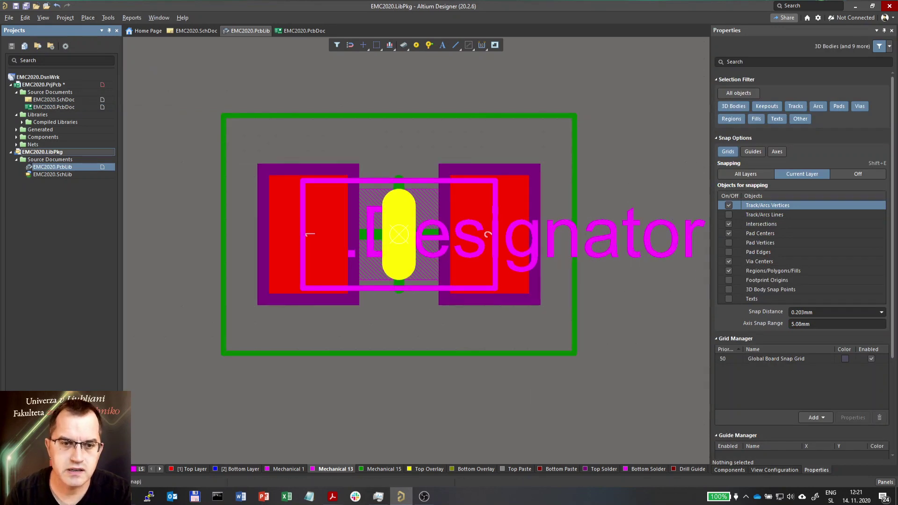
click(42, 469)
scroll(65, 165, down, 3)
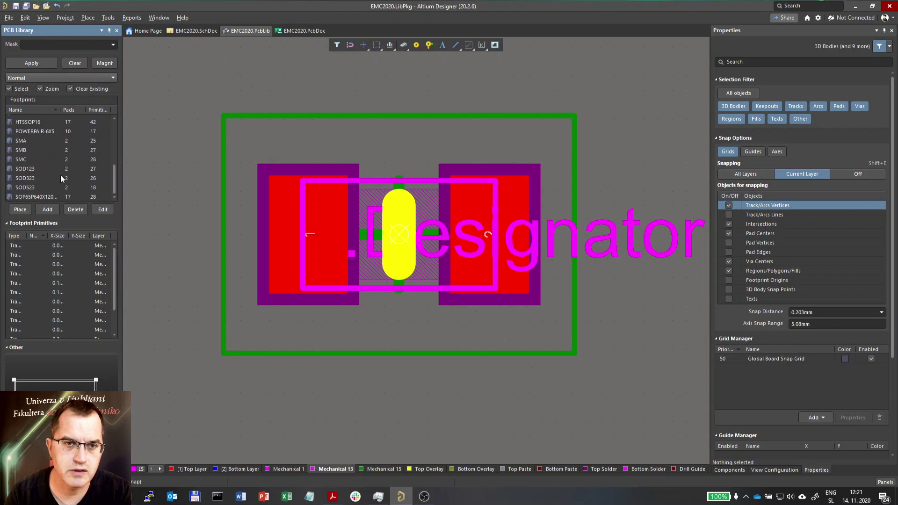
click(30, 196)
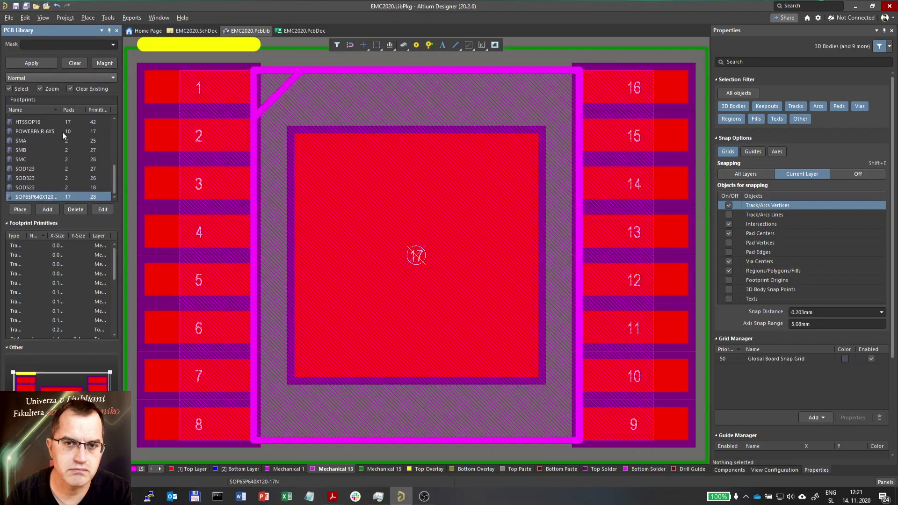
ctrl+scroll(444, 166, down, 3)
ctrl+scroll(515, 185, up, 2)
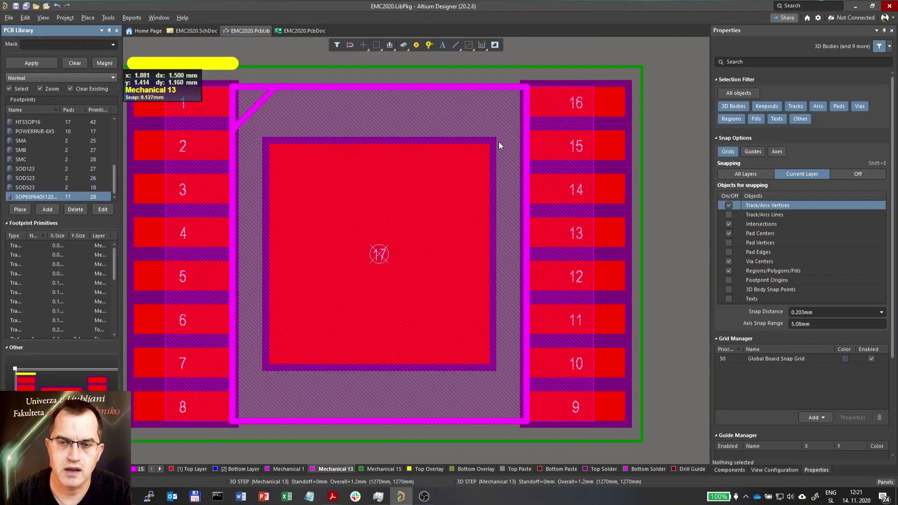
ctrl+scroll(498, 142, down, 1)
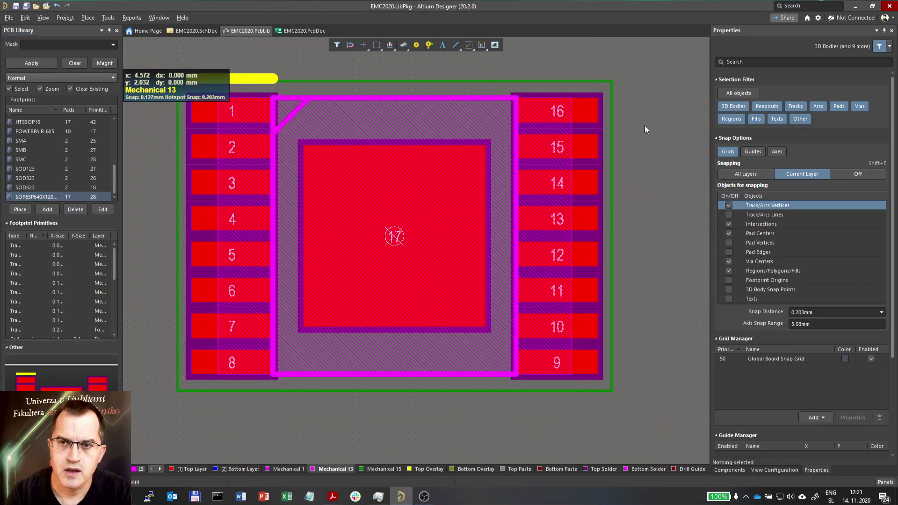
Inspect the properties of pads 16 and 15 in the footprint
click(587, 112)
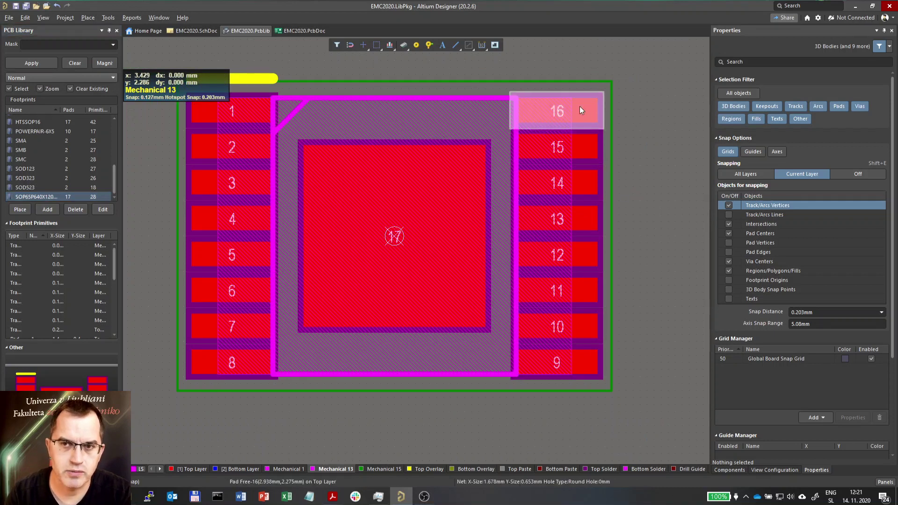
click(561, 159)
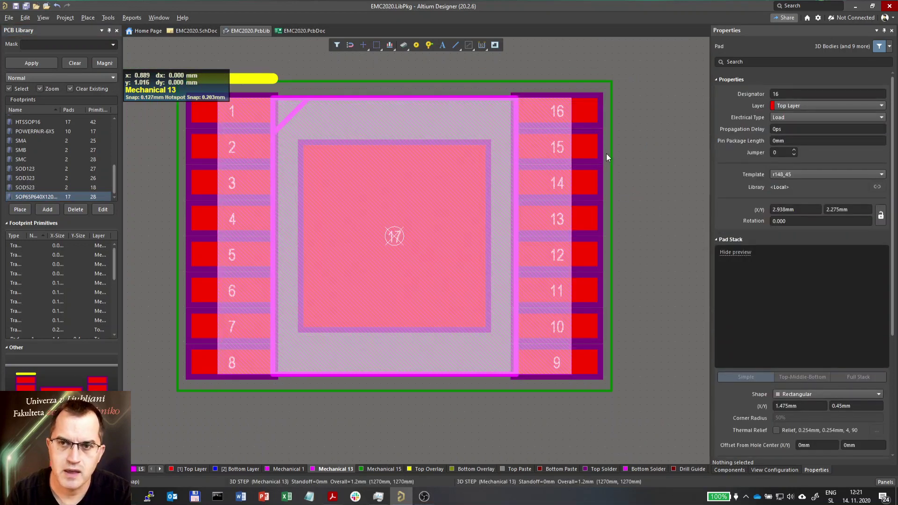
click(599, 150)
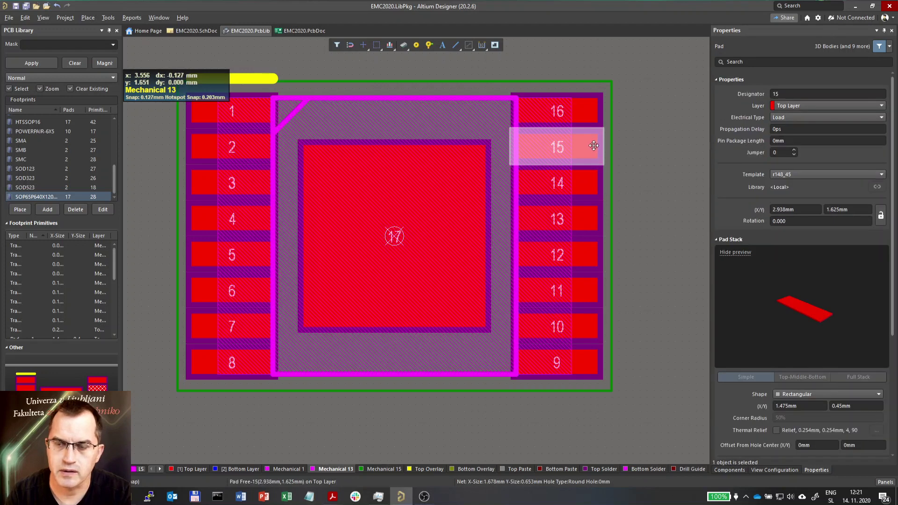
click(600, 156)
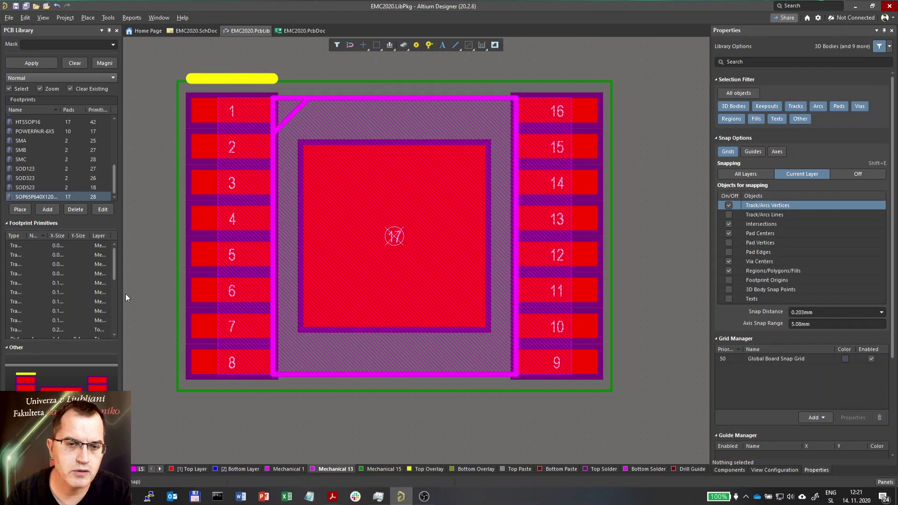
Inspect the properties of the yellow Top Overlay line above pad 1 and of the component's 3D body
click(259, 78)
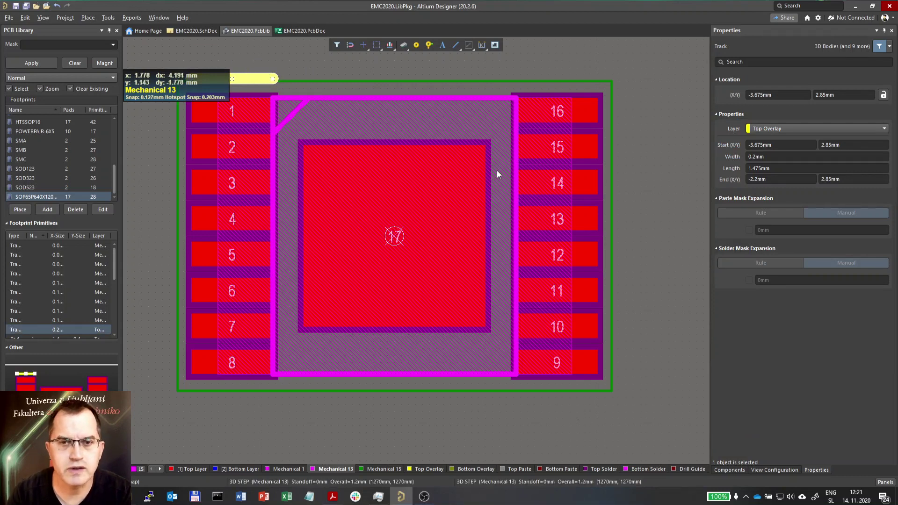
click(631, 157)
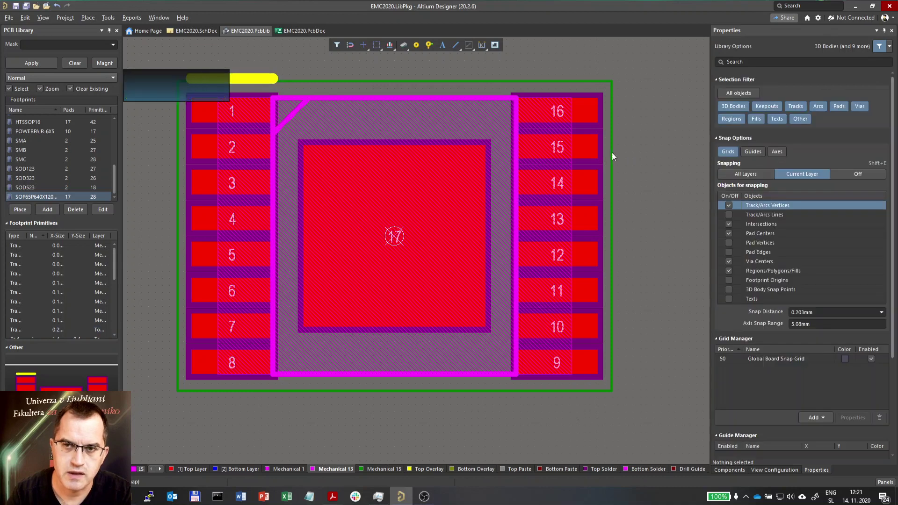
click(340, 112)
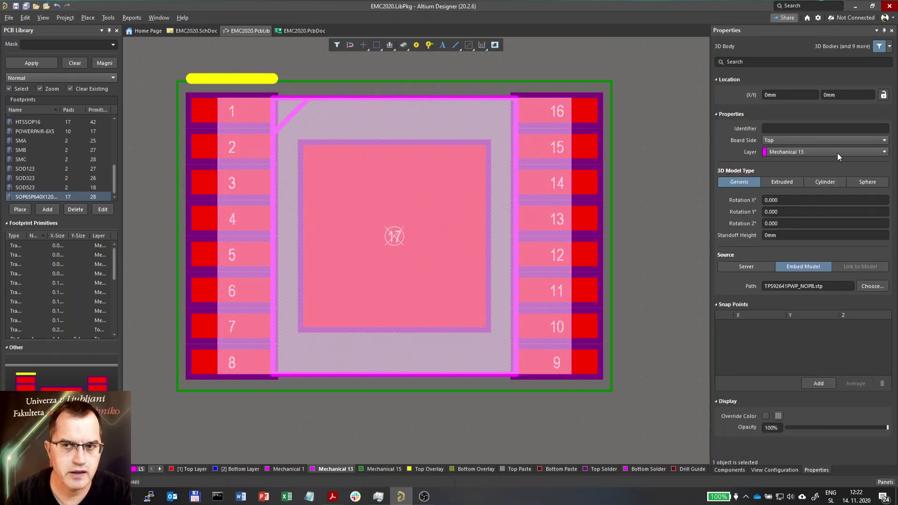
click(622, 190)
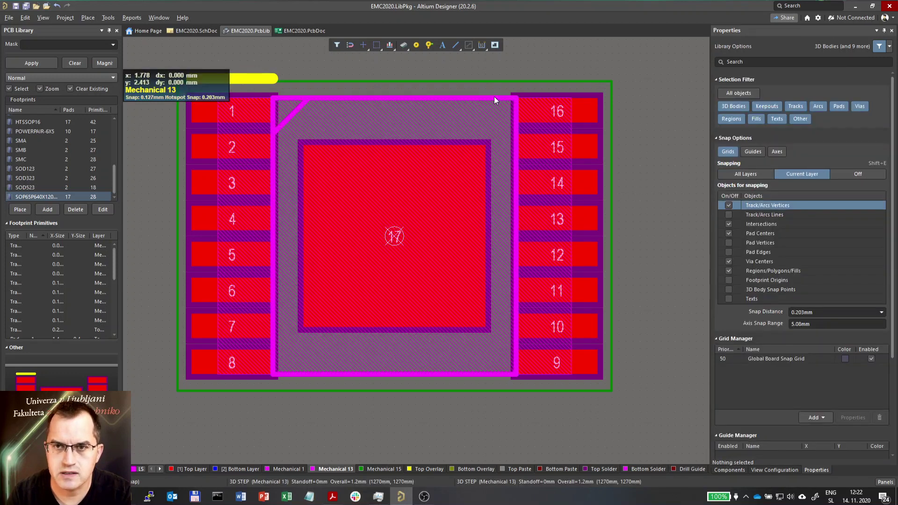
Select the four component outline tracks and the diagonal pin 1 corner track together to inspect their layer and width
click(493, 97)
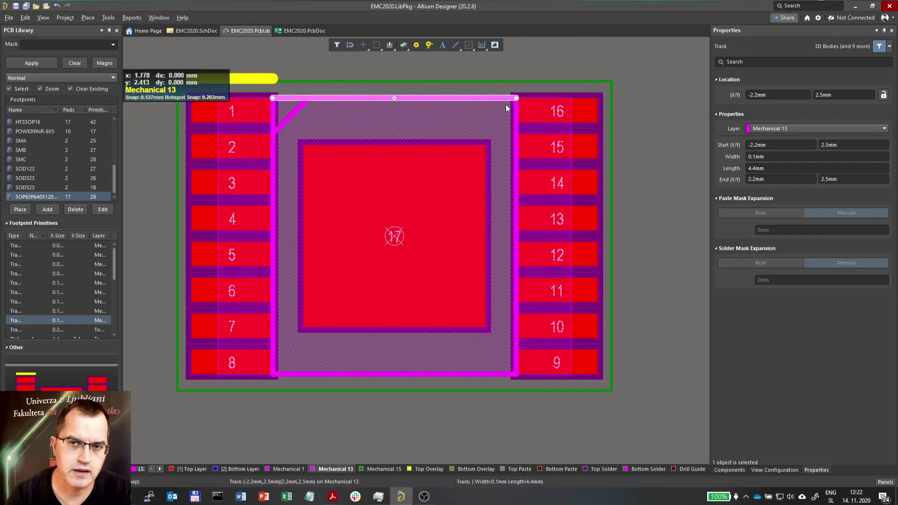
shift+click(515, 125)
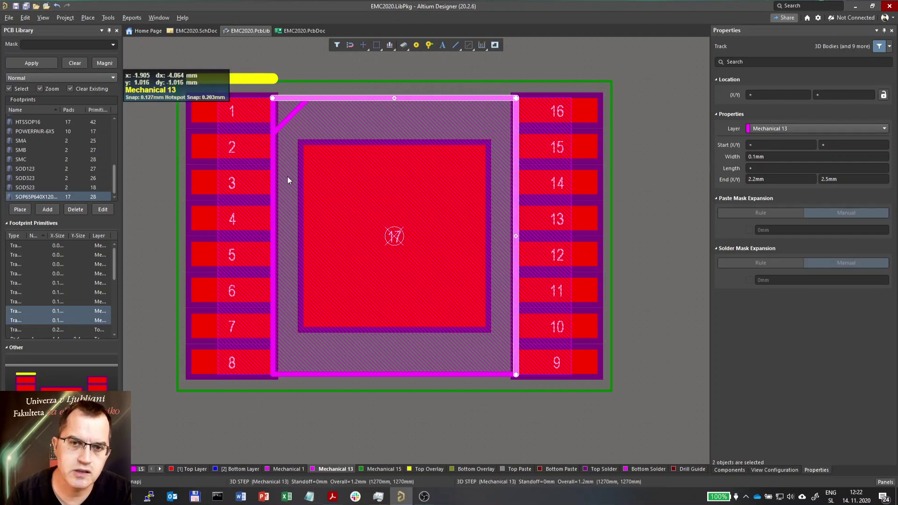
shift+click(274, 189)
shift+click(349, 374)
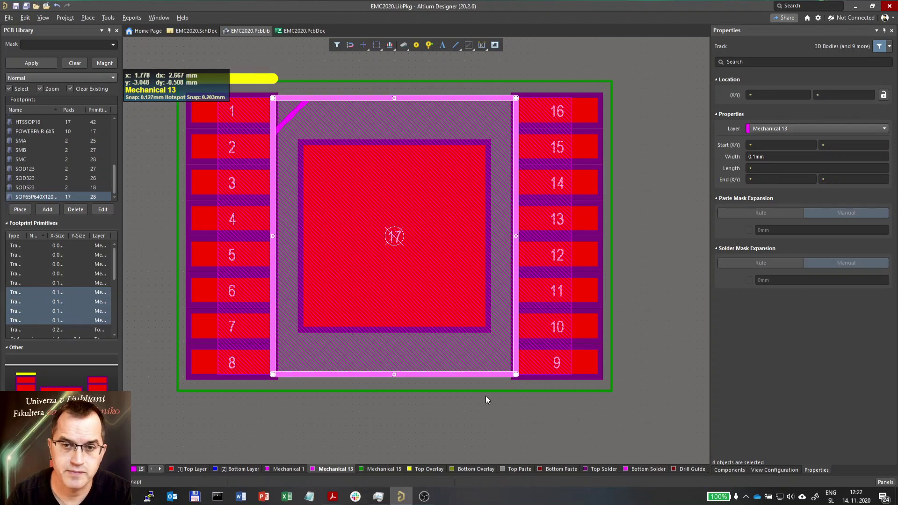
shift+click(297, 115)
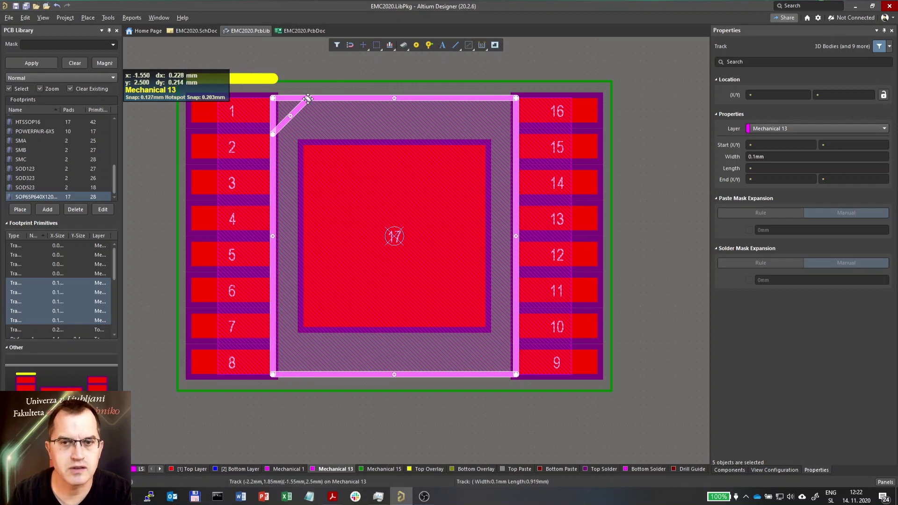
ctrl+scroll(509, 193, down, 1)
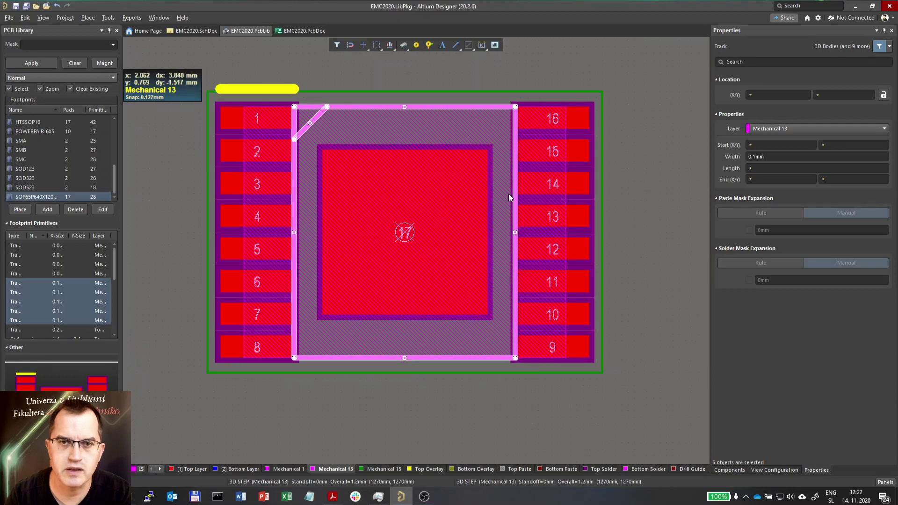
click(314, 71)
Try moving the Top Overlay line above pad 1 onto the green Mechanical 15 outline
click(281, 88)
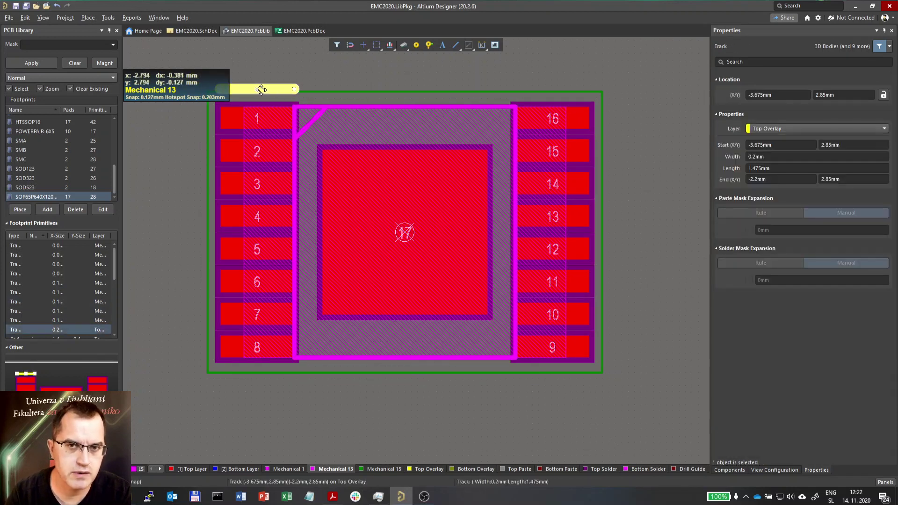
drag(260, 88, 297, 92)
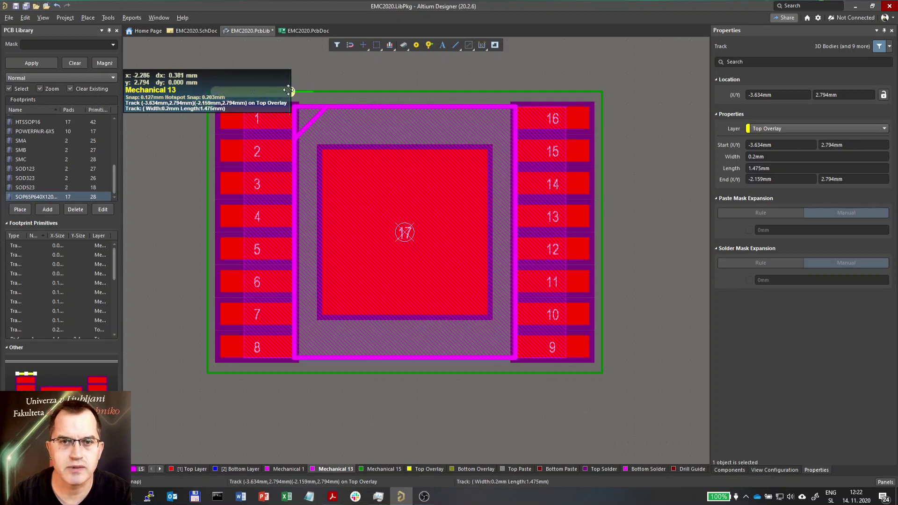
drag(287, 90, 280, 90)
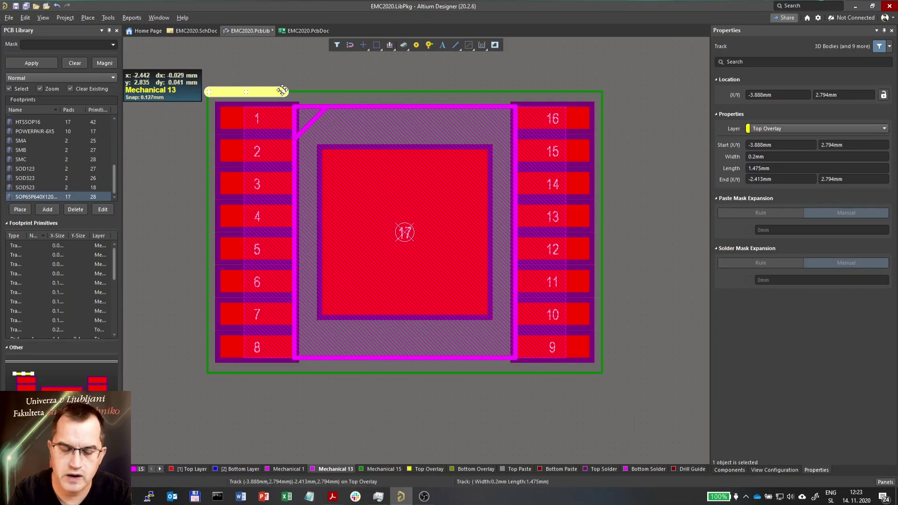
drag(282, 90, 282, 89)
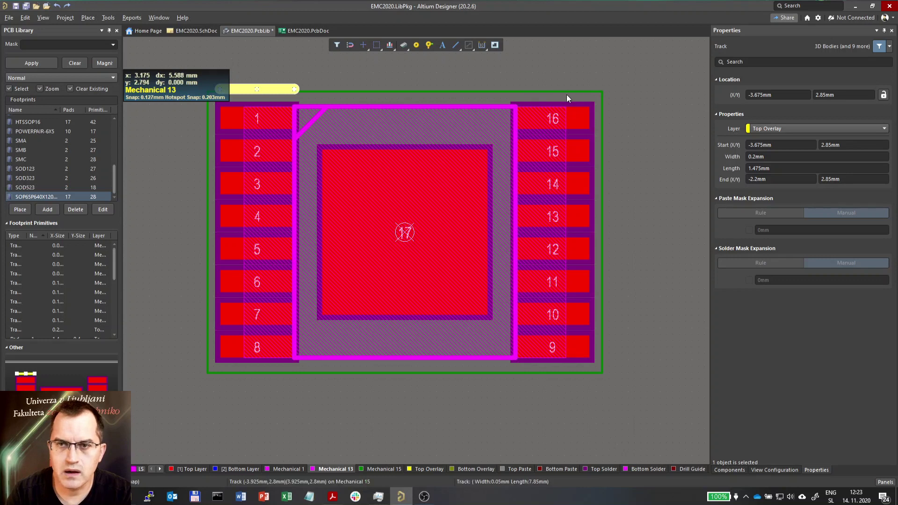
click(627, 135)
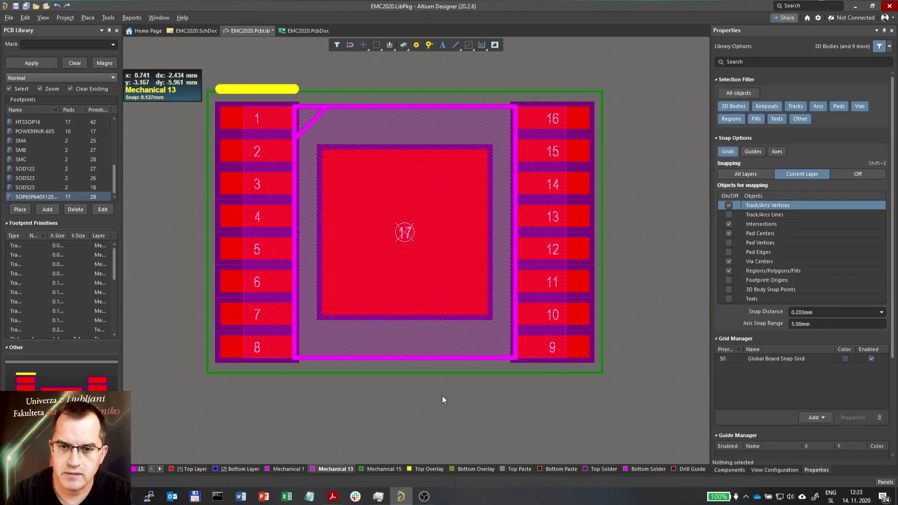
Make Mechanical 15 the active layer and view the corner of the green outline near pad 16
click(394, 470)
ctrl+scroll(597, 87, up, 2)
ctrl+scroll(597, 88, up, 2)
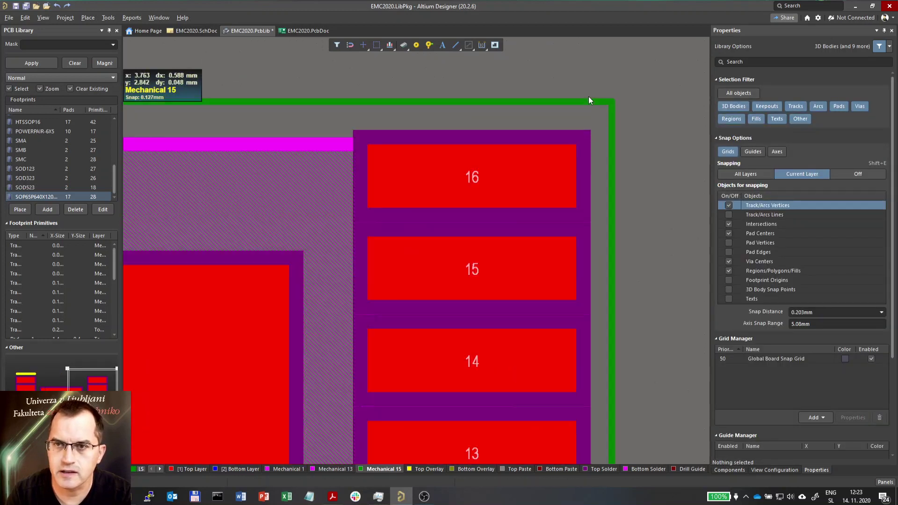
Inspect the layer and width of the green outline's upper track above the footprint's pads, then clear the selection
click(607, 102)
ctrl+scroll(606, 105, down, 2)
ctrl+scroll(607, 106, down, 2)
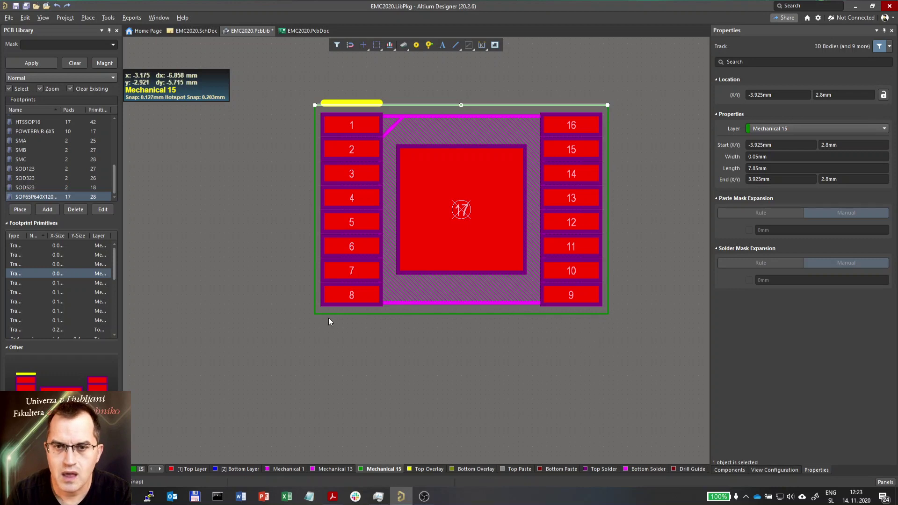
click(286, 102)
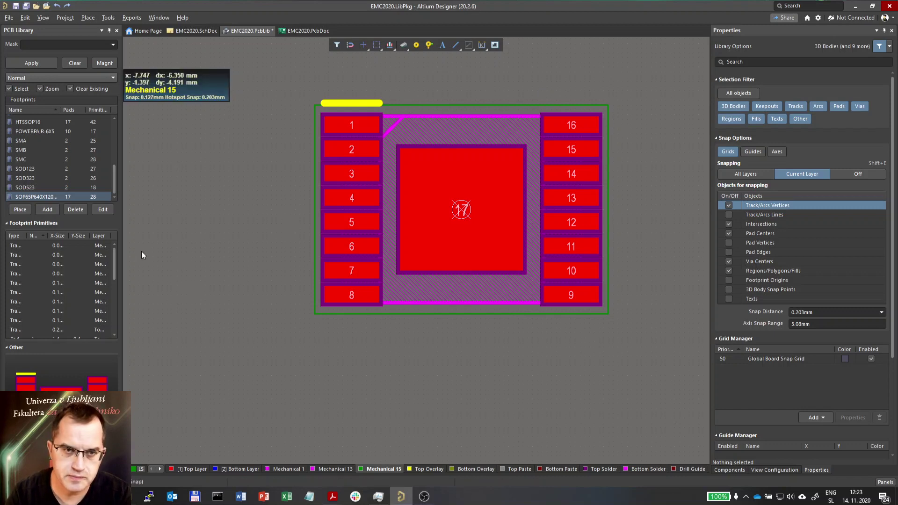
Open the SOD523 footprint and inspect the properties of its green outline track, the two centre cross tracks and the 3D body
click(67, 218)
key(Up)
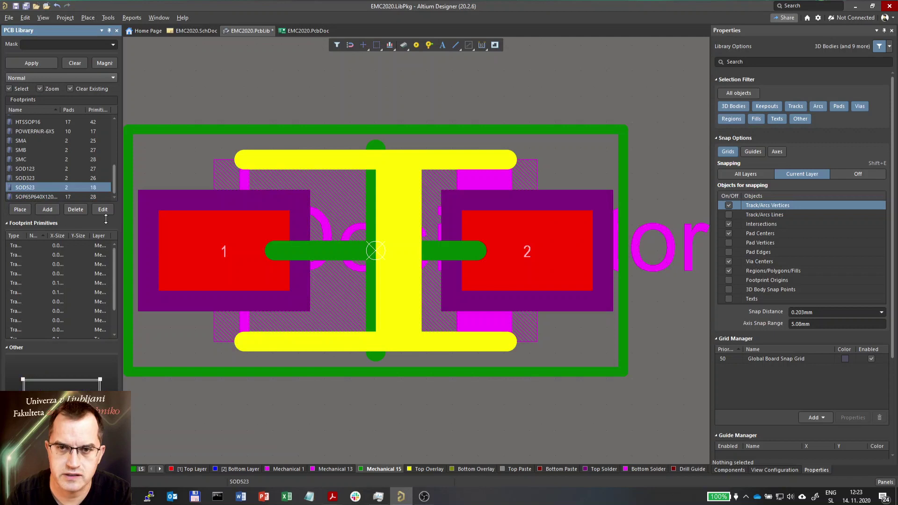
ctrl+scroll(502, 228, up, 2)
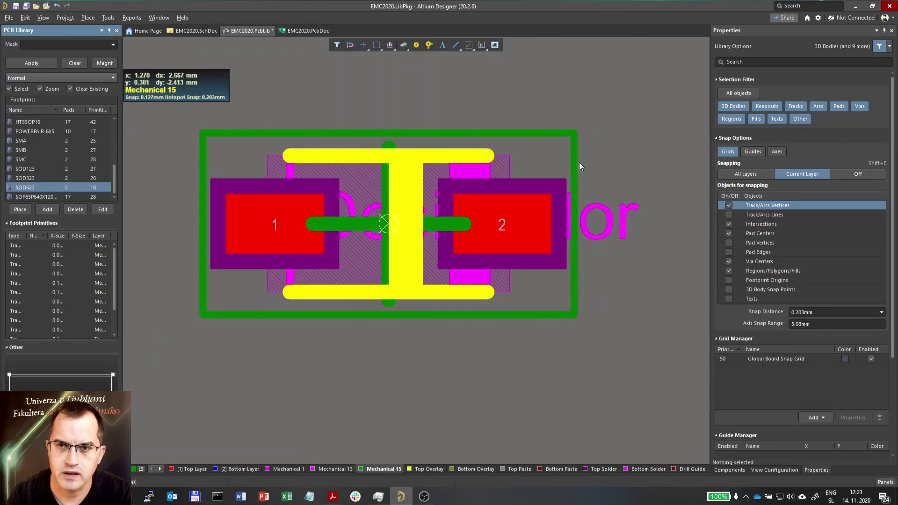
click(575, 196)
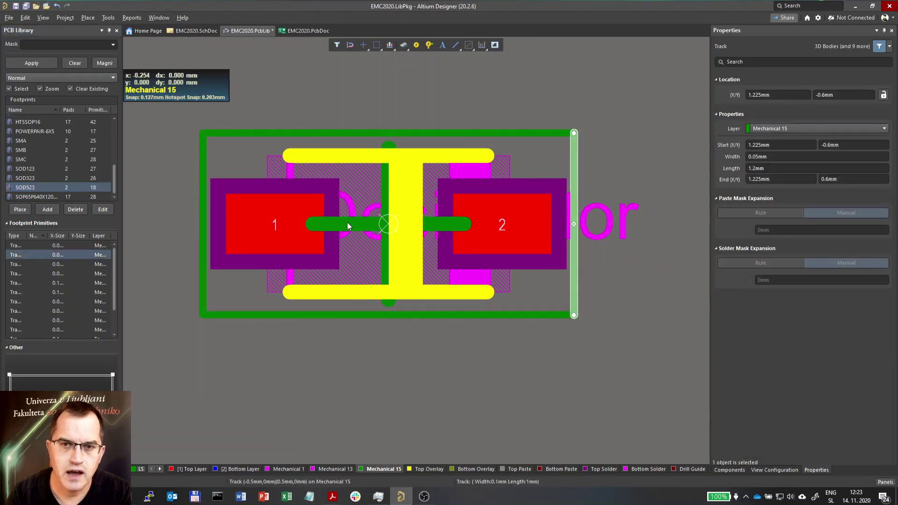
click(375, 220)
ctrl+scroll(382, 202, up, 1)
shift+click(382, 206)
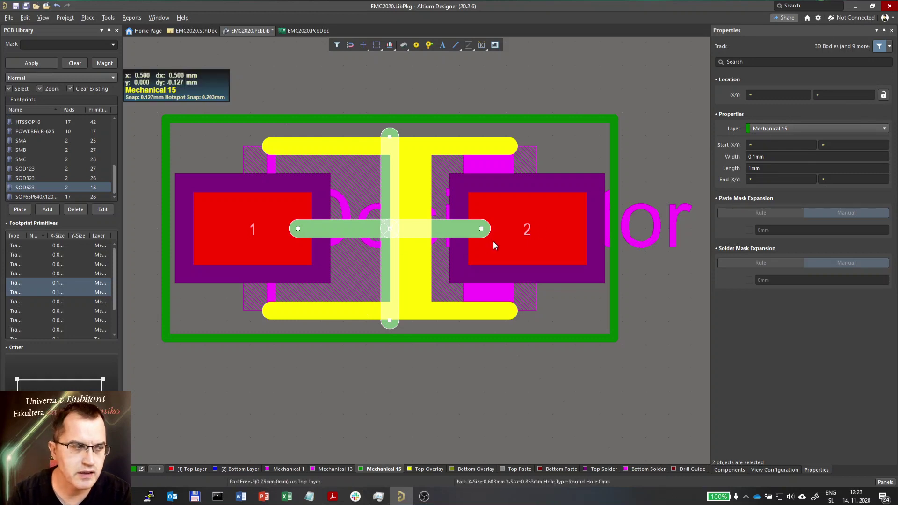
click(341, 169)
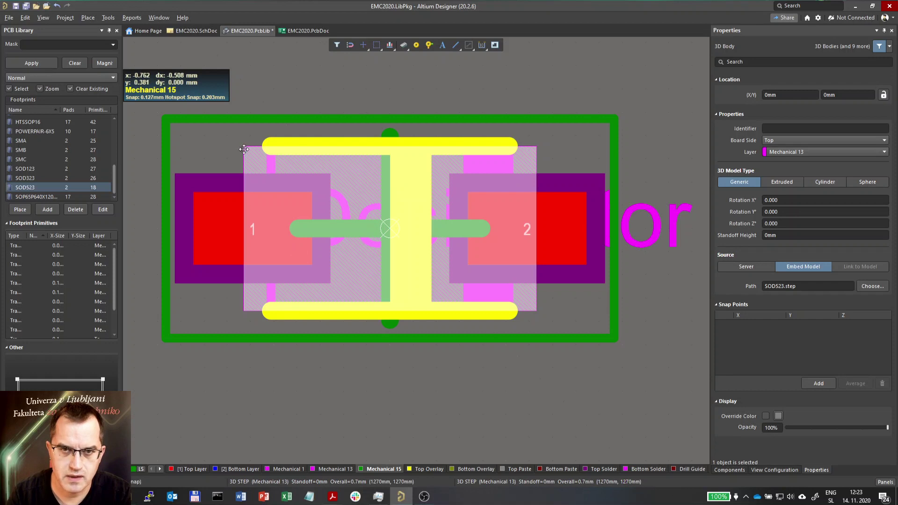
click(372, 388)
Isolate Mechanical 13 in single-layer view to inspect the outline track near pad 1 and the .Designator text, then restore the view of all layers
click(349, 467)
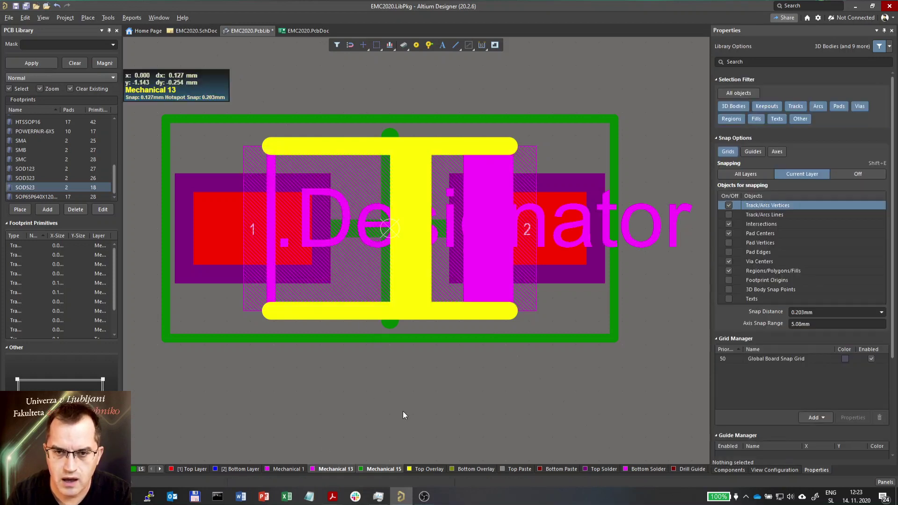
key(shift+s)
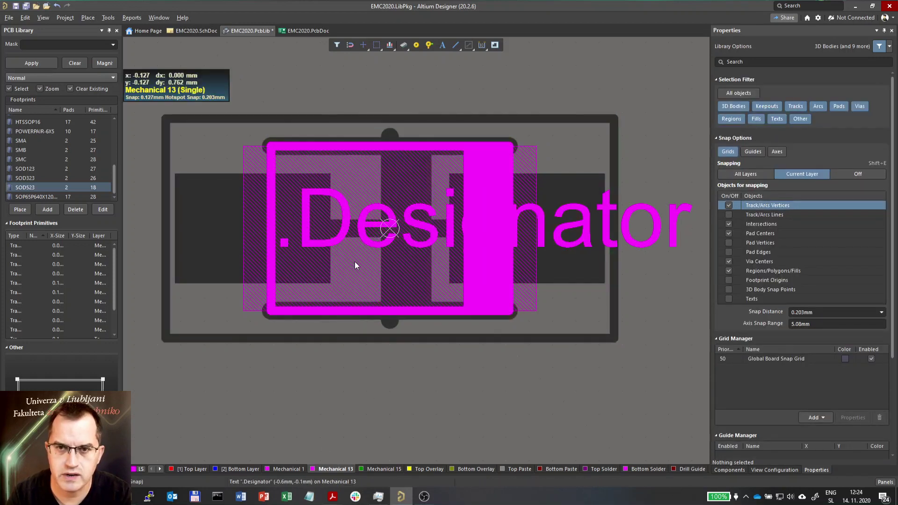
click(273, 152)
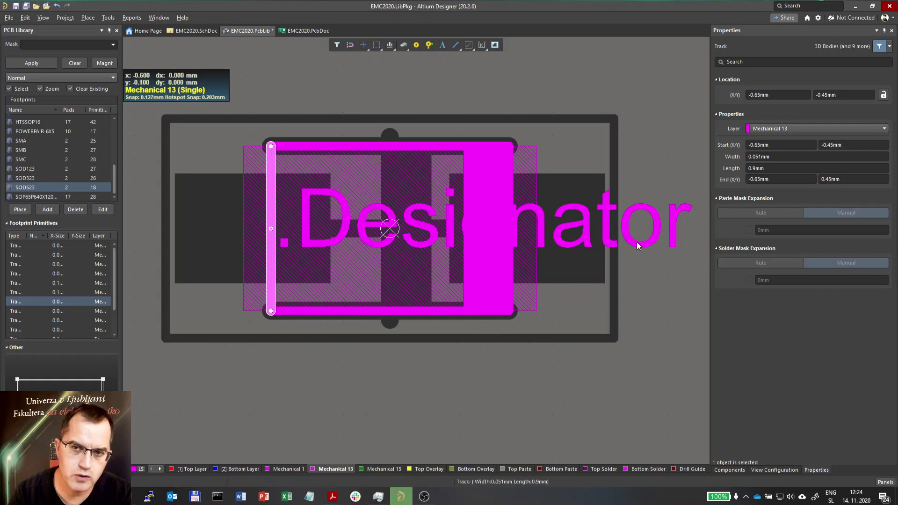
click(676, 230)
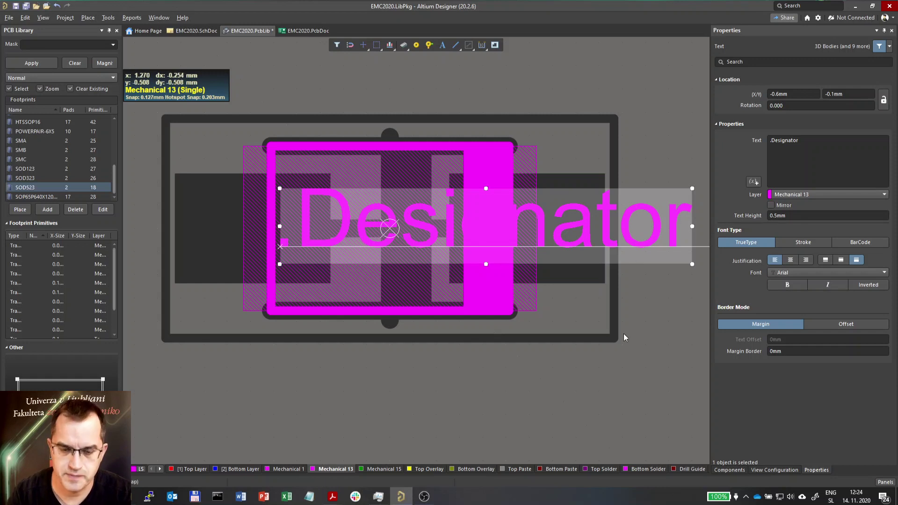
key(shift+s)
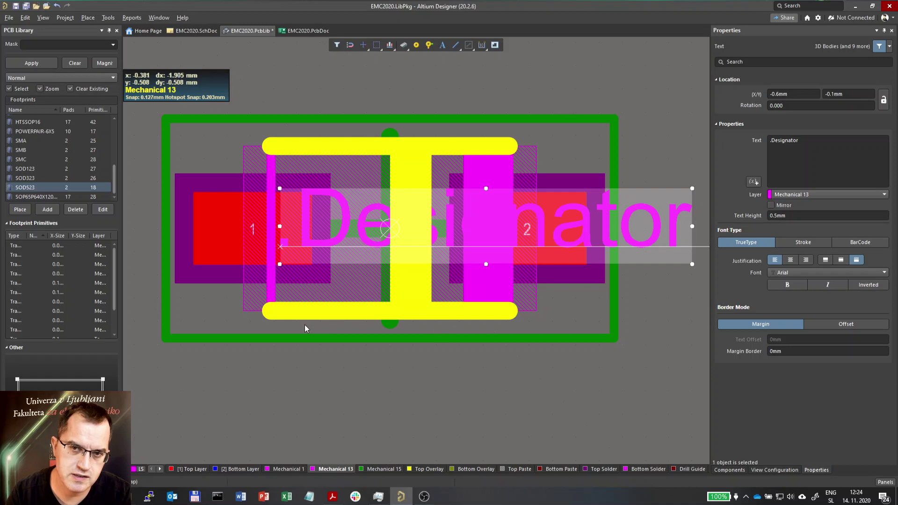
Select the upper and lower Mechanical 13 outline tracks together with the .Designator text to examine them, then clear the selection
ctrl+scroll(337, 311, up, 2)
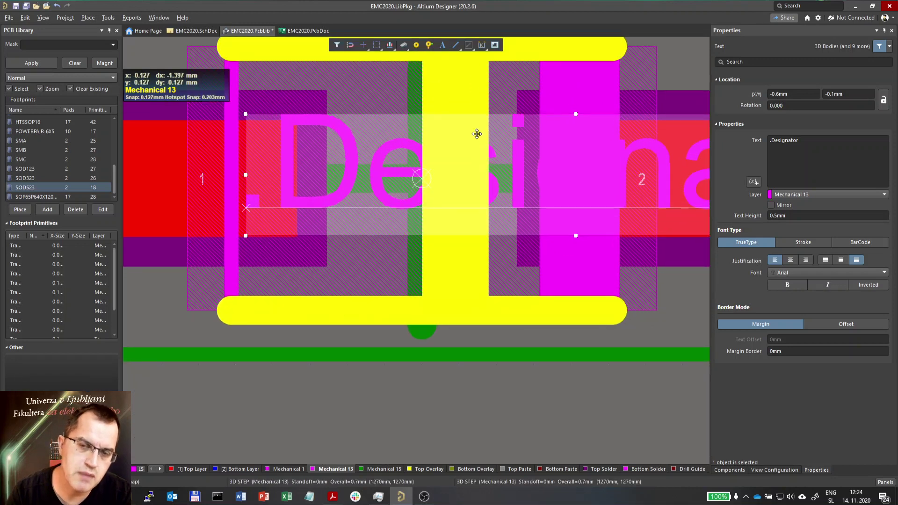
ctrl+scroll(474, 140, down, 3)
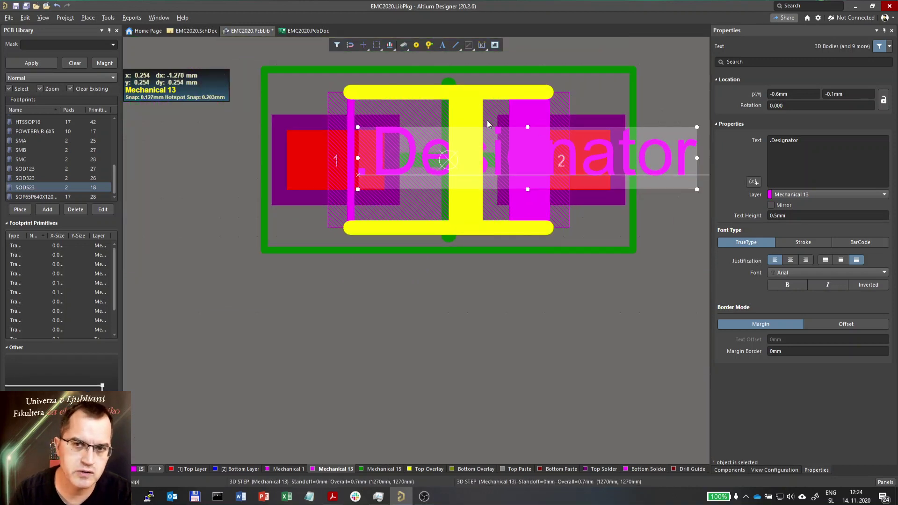
click(542, 94)
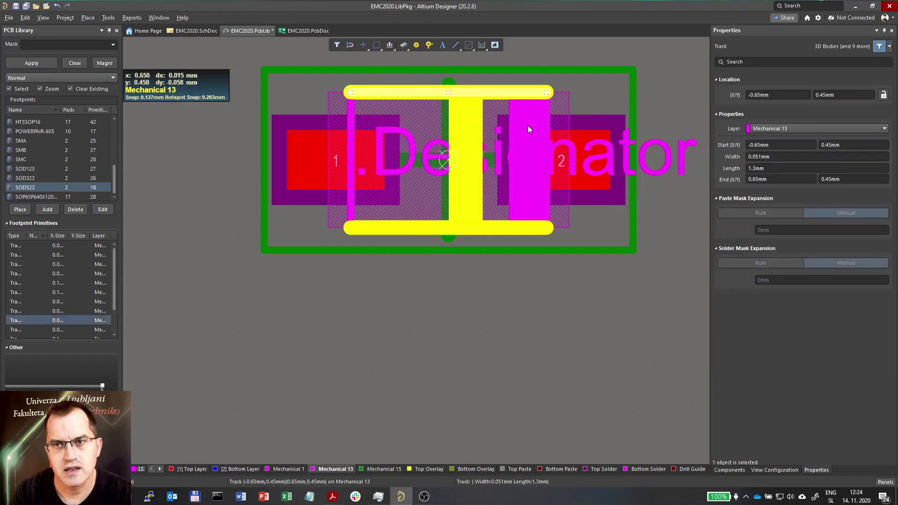
shift+click(522, 231)
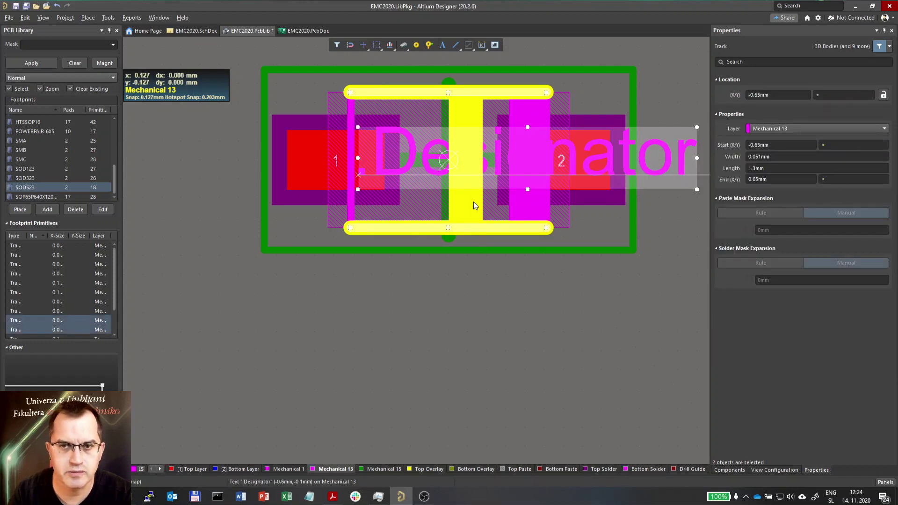
shift+click(621, 150)
click(604, 111)
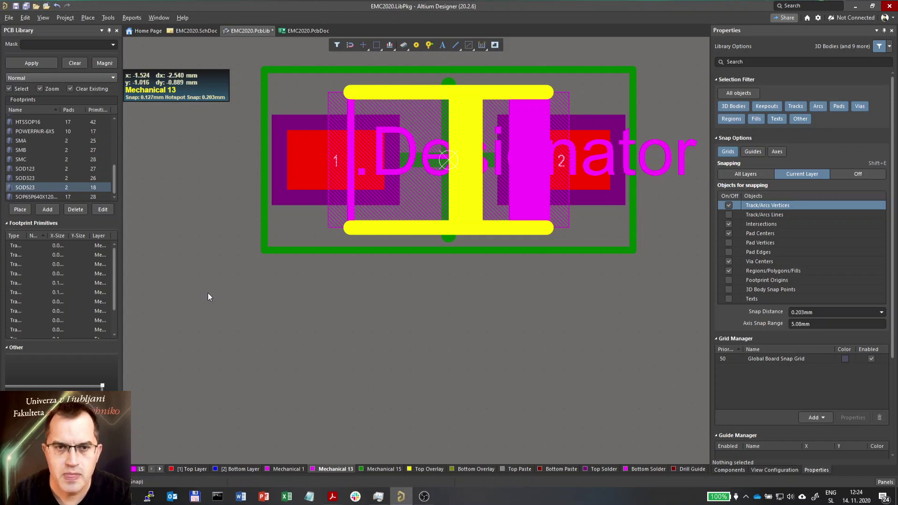
Browse the SOD323, SOD123, SMC, SMB and POWERPAIR-6X5 footprints to compare how their layers are used
click(26, 178)
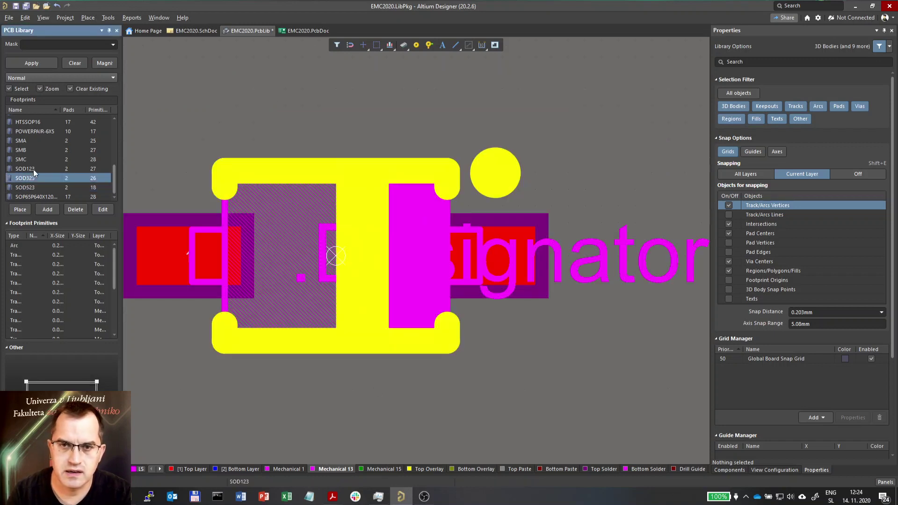
click(29, 168)
click(21, 159)
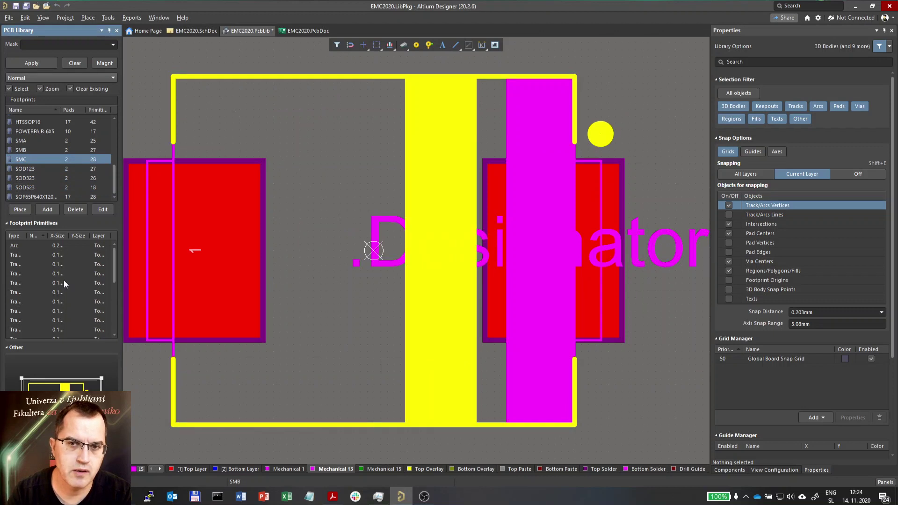
key(Up)
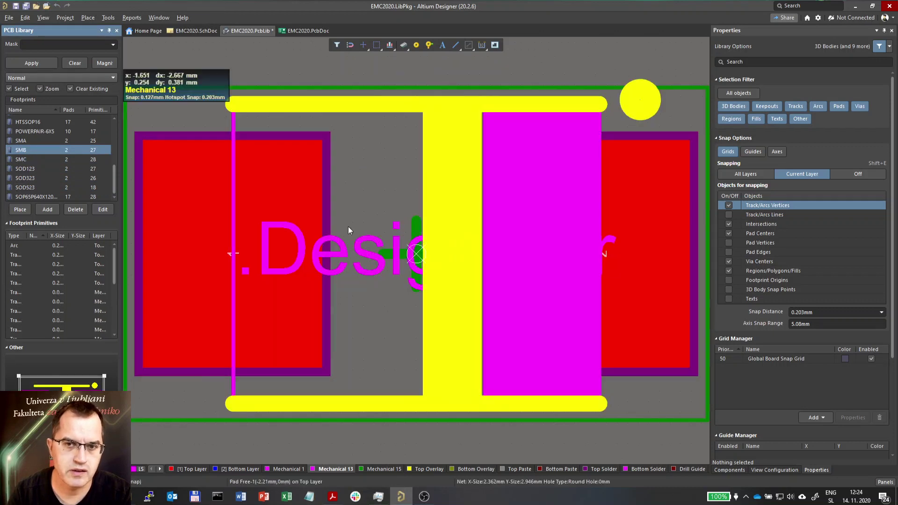
click(71, 133)
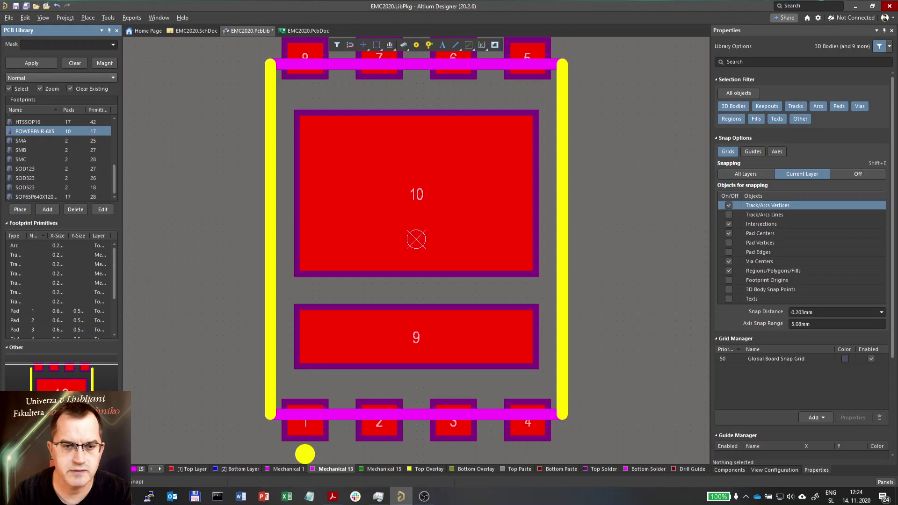
In EMC2020.PcbDoc, rename the Mechanical 1 layer to "Board outline" and set its layer type to Board
click(16, 470)
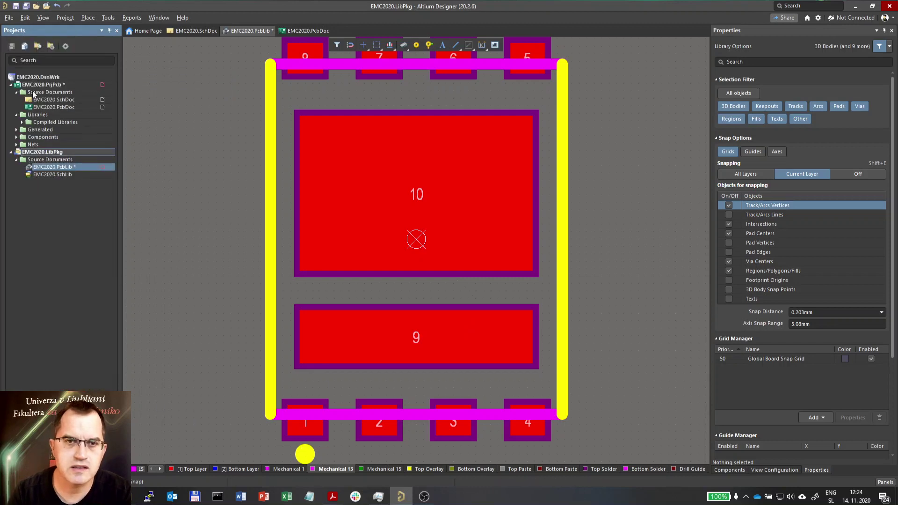
double_click(51, 107)
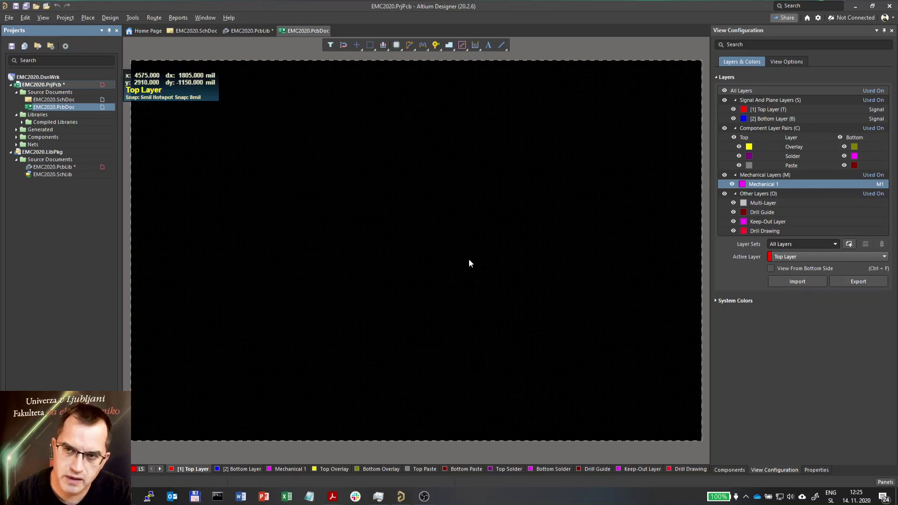
right_click(767, 182)
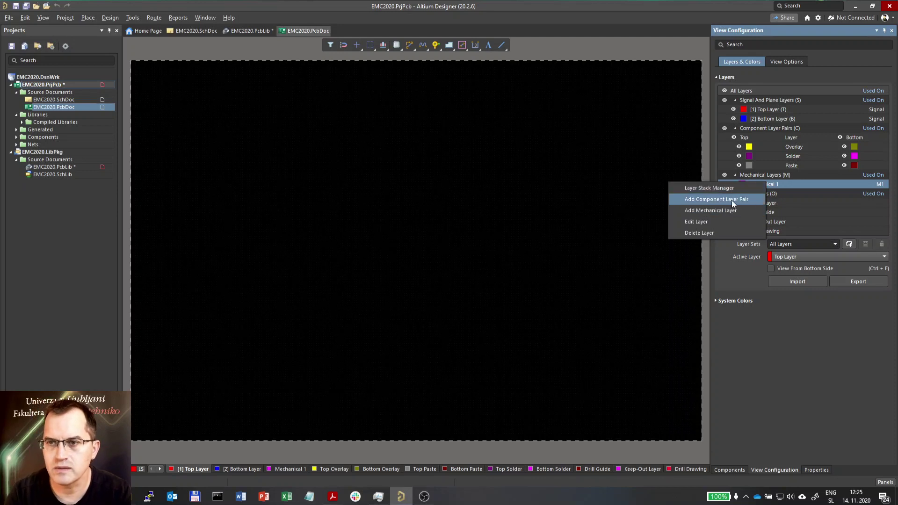
click(728, 221)
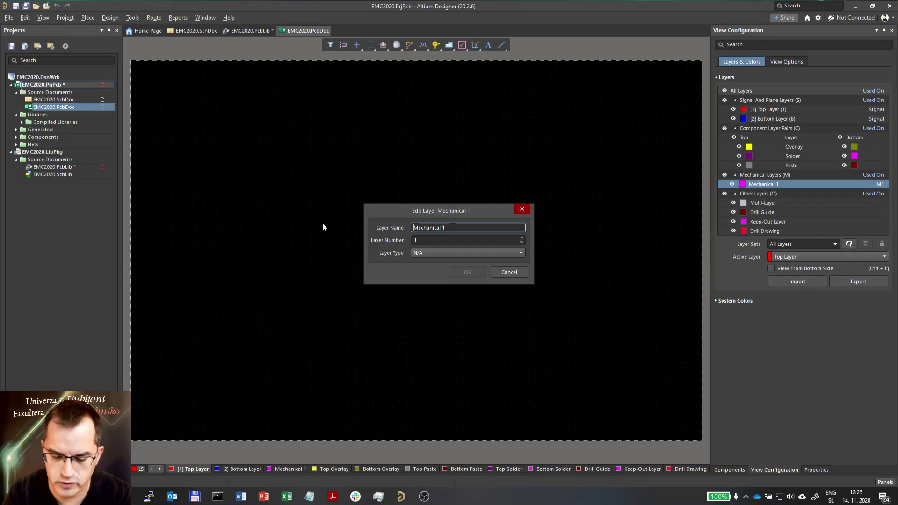
text(Board outline)
key(shift+End)
key(Delete)
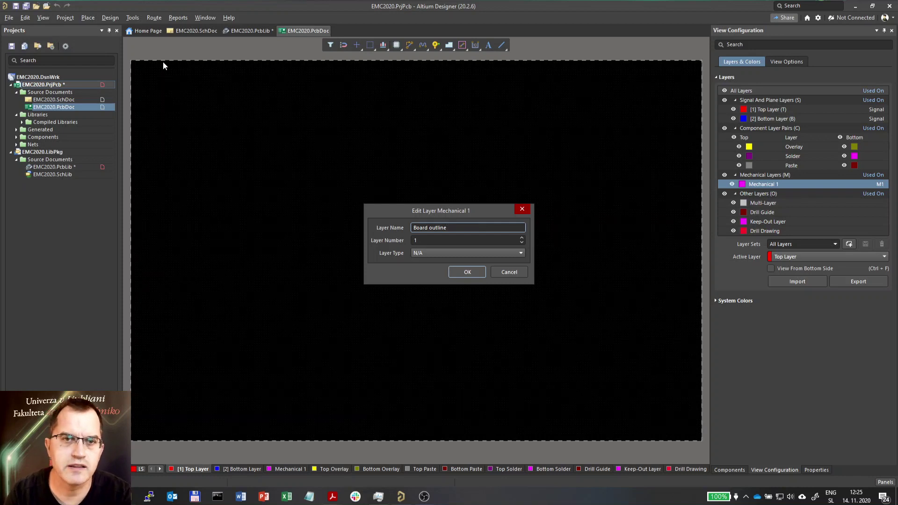
click(451, 253)
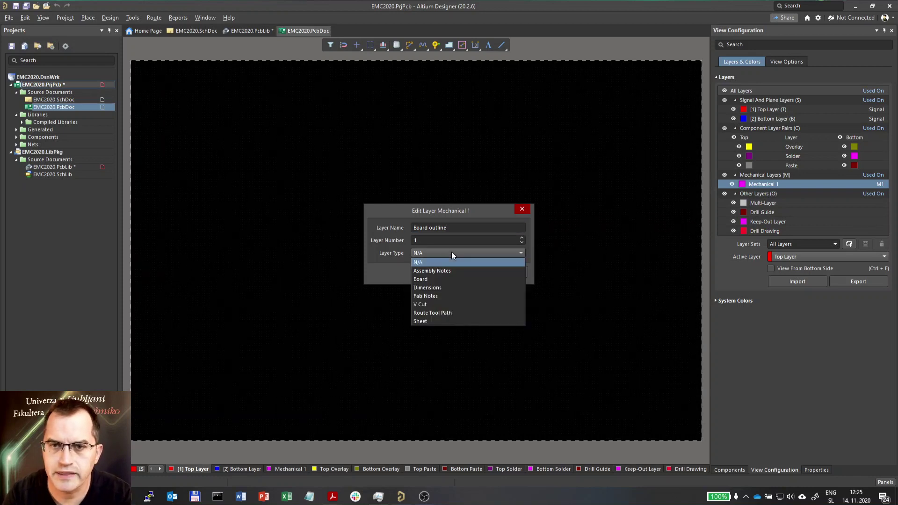
click(437, 279)
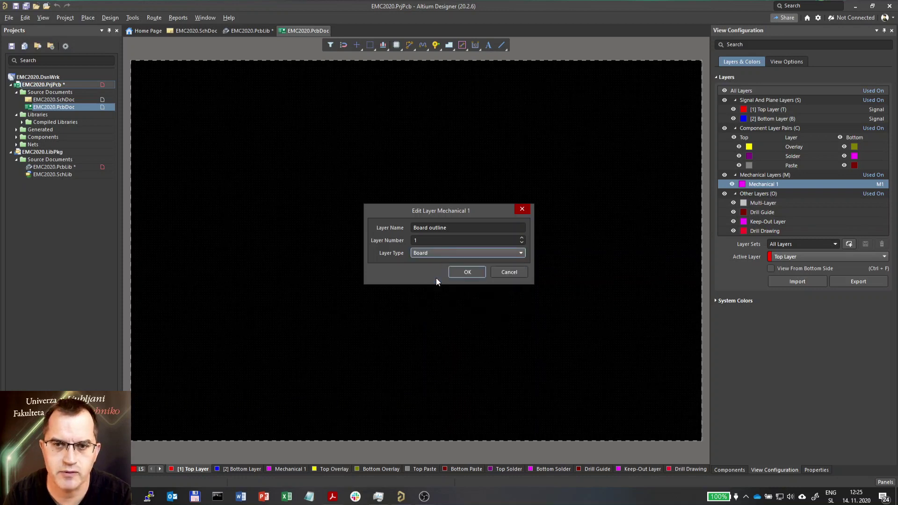
click(470, 271)
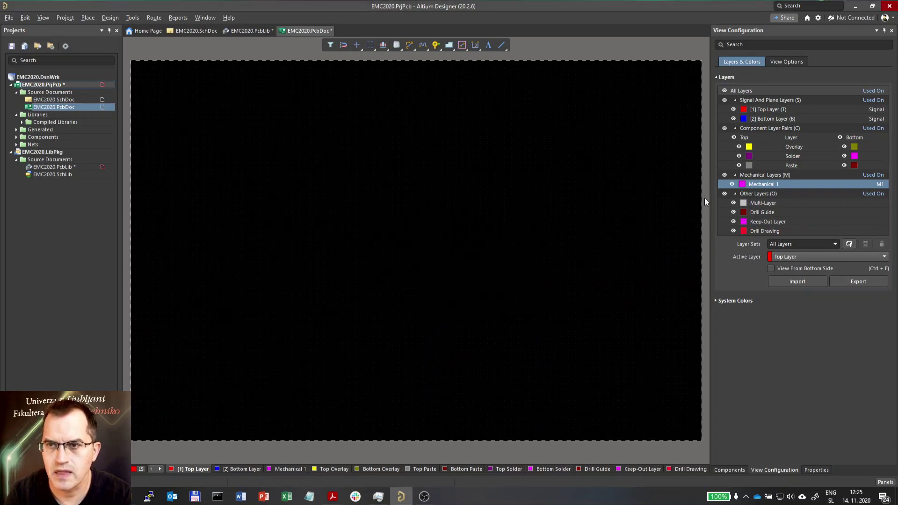
click(794, 187)
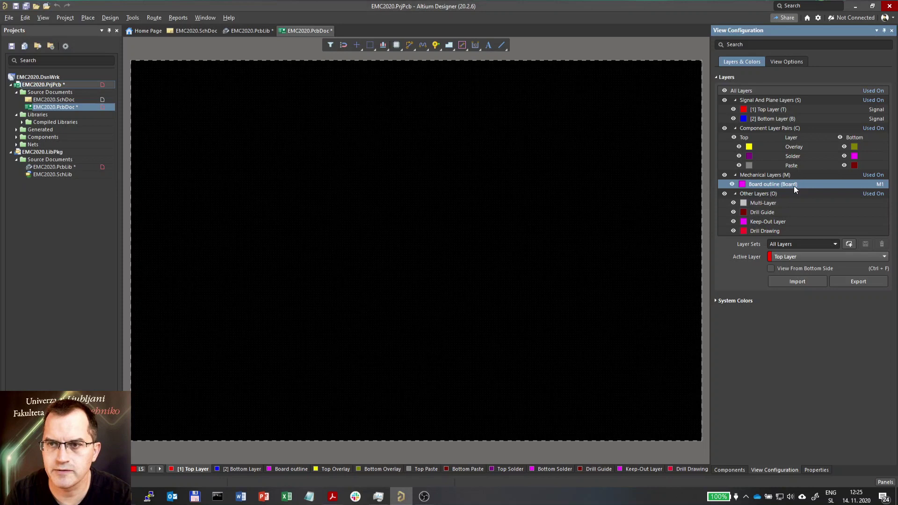
Add mechanical layer number 2 to the board and name it "Notes"
click(766, 175)
right_click(765, 175)
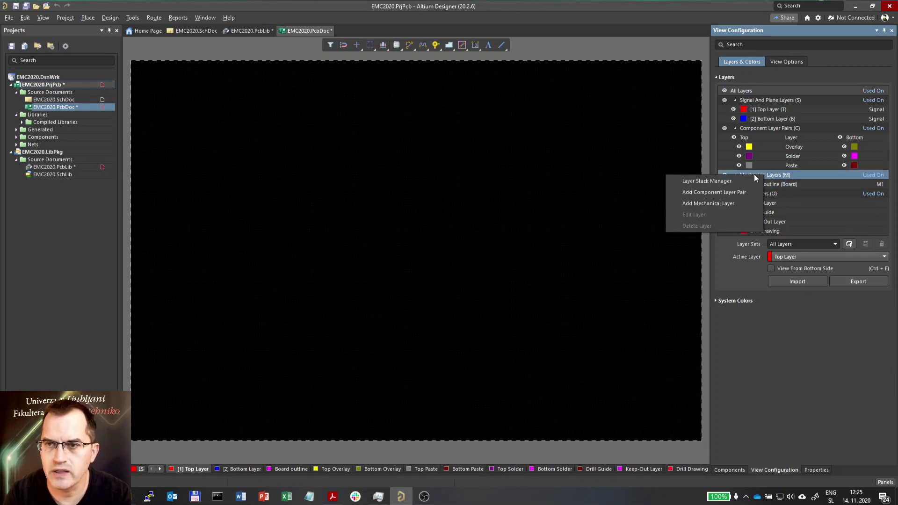
click(731, 204)
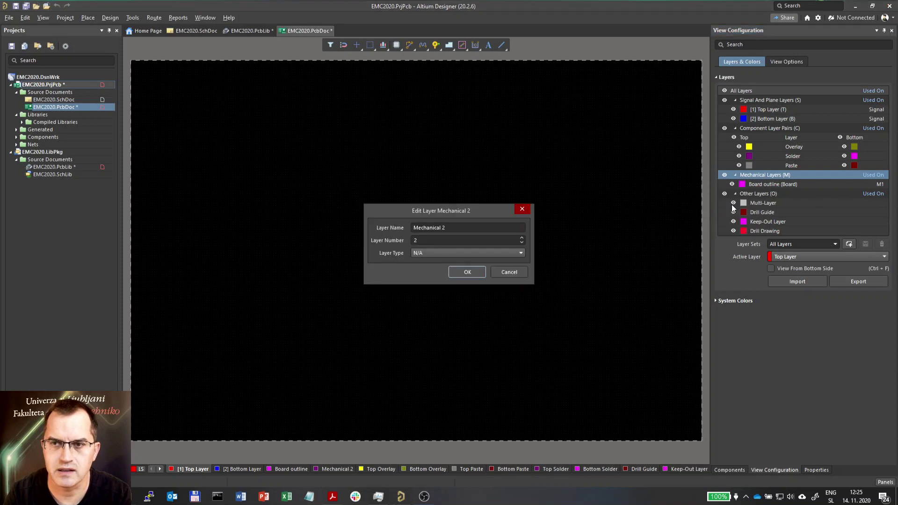
click(452, 229)
key(Home)
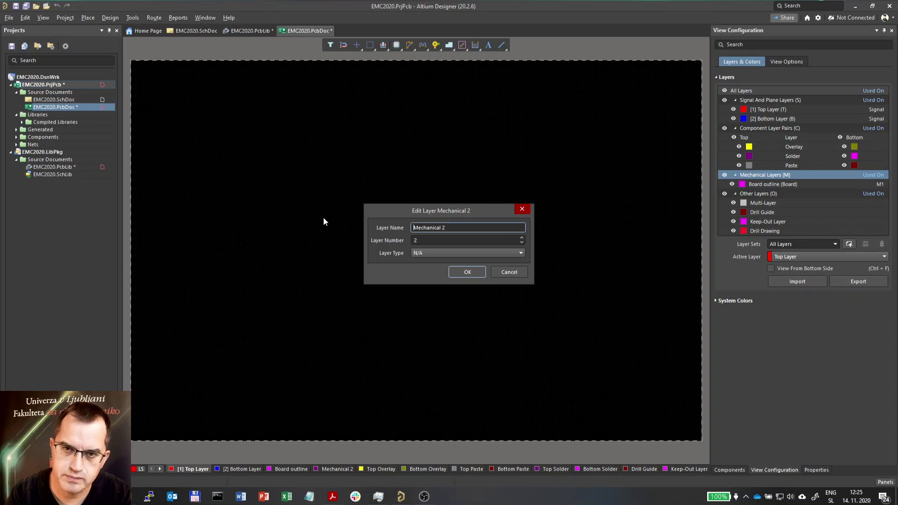
text(Notes)
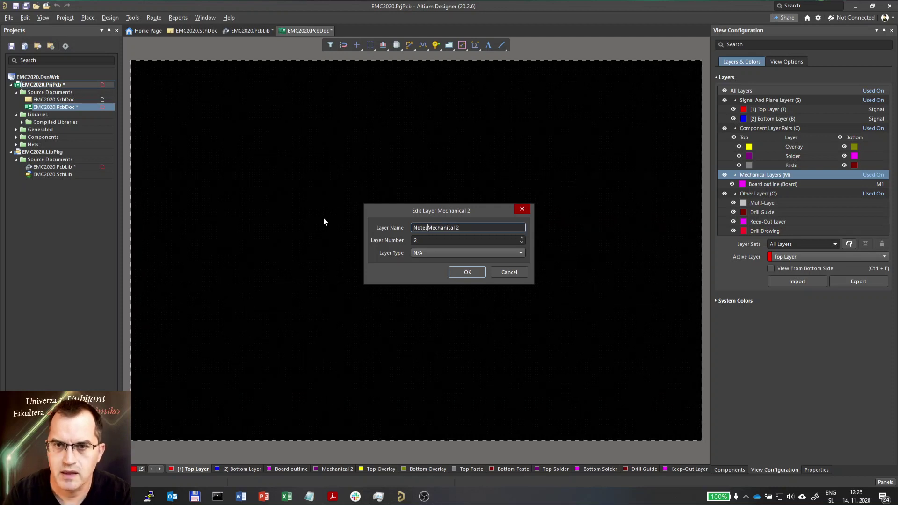
key(shift+End)
key(Delete)
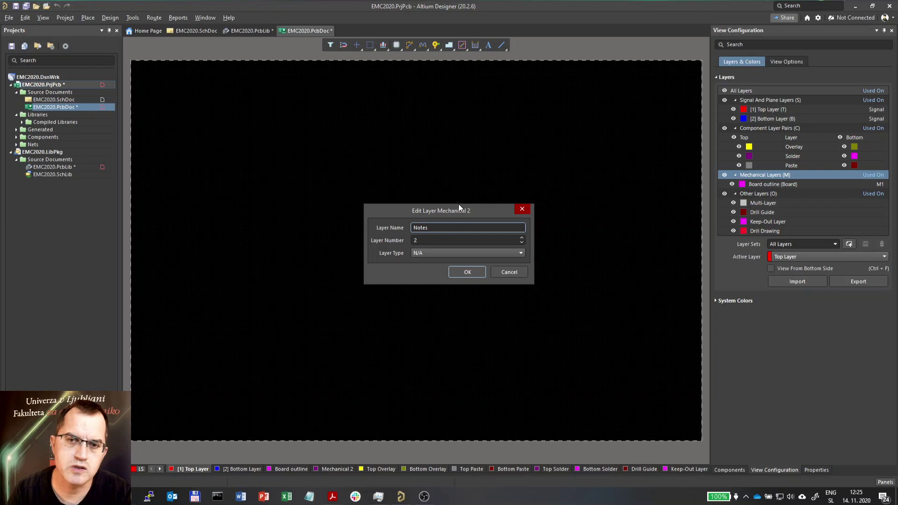
Set the new mechanical layer's type to Fab Notes and change its name to "Fab Notes"
click(433, 255)
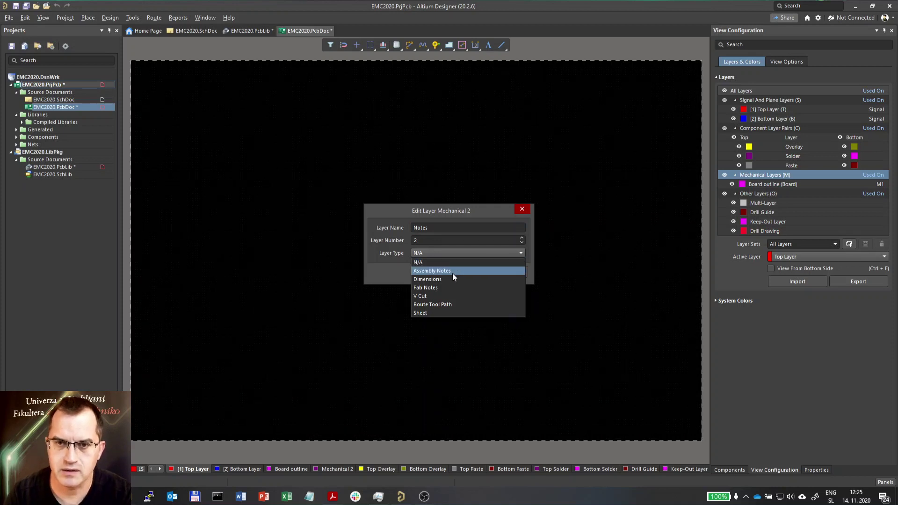
click(423, 289)
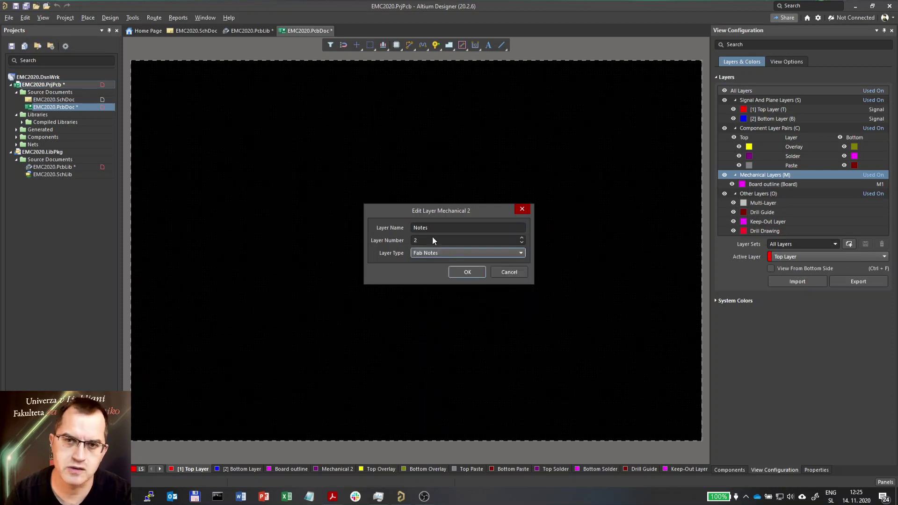
double_click(445, 228)
key(Home)
text(Fab)
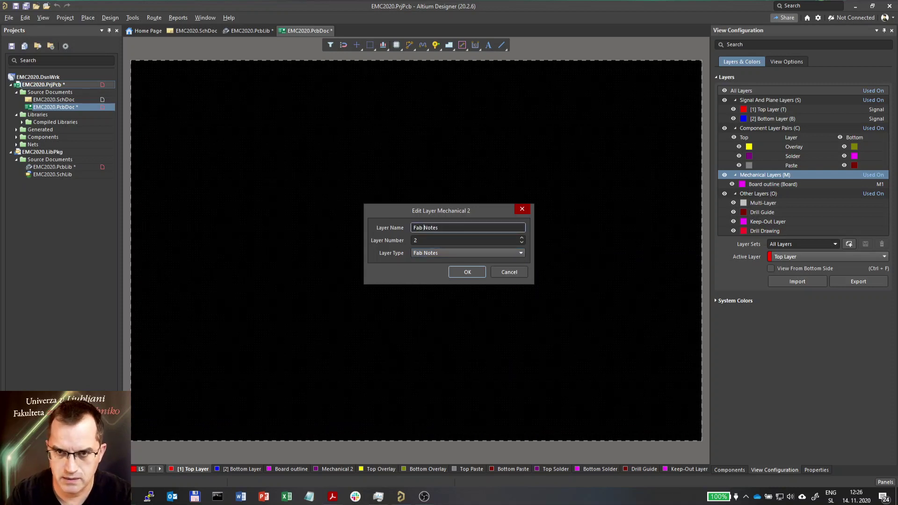
click(467, 271)
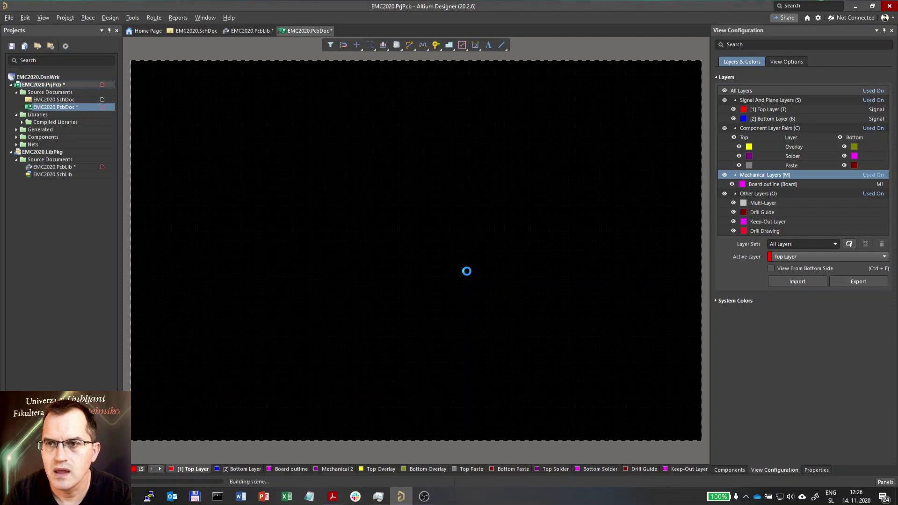
Add mechanical layer number 3 and name it "General notes"
click(776, 184)
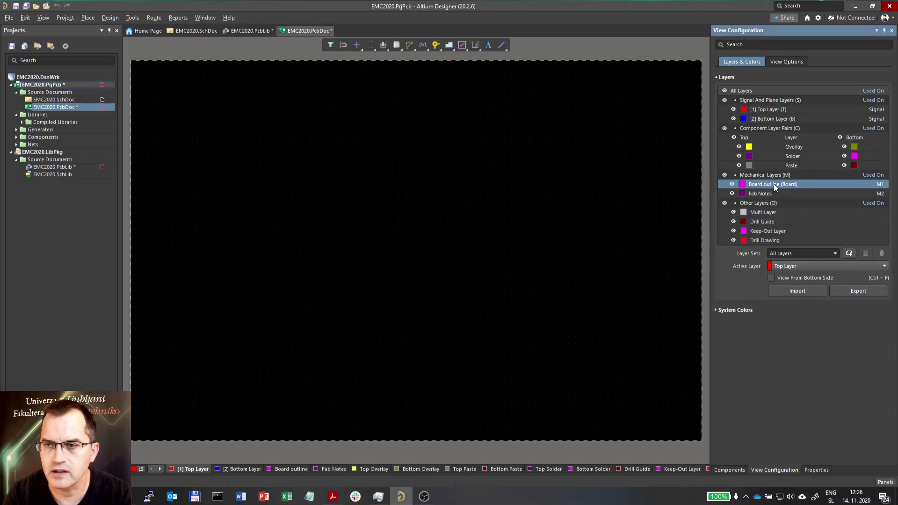
right_click(774, 184)
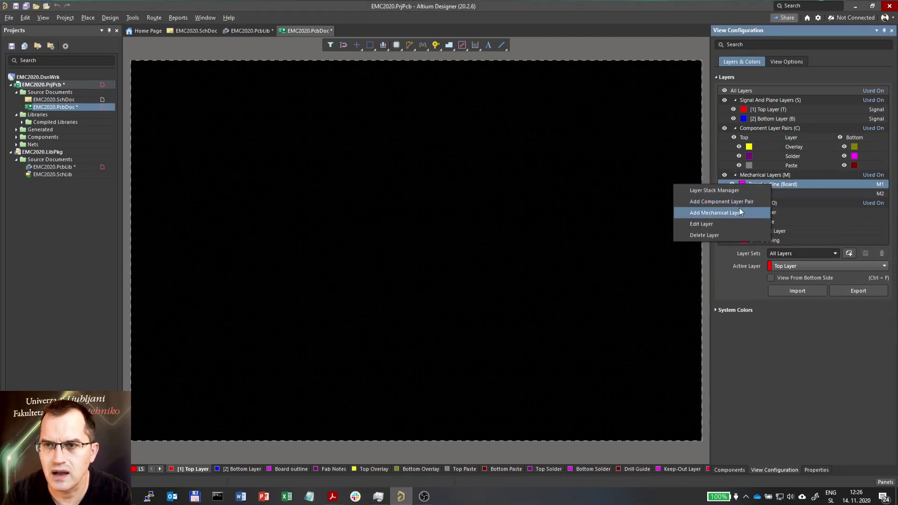
click(716, 212)
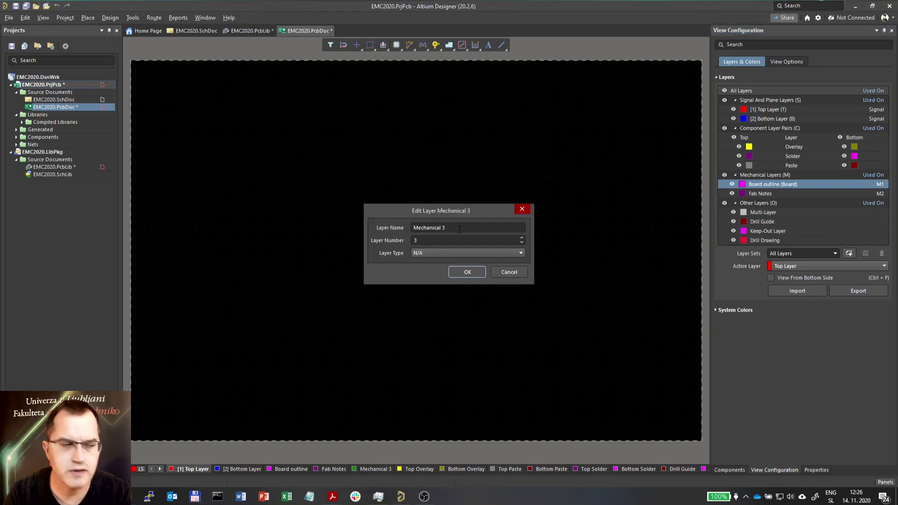
click(459, 229)
text(Genrral)
key(shift+Home)
text(General notes)
key(shift+End)
key(Delete)
key(Tab)
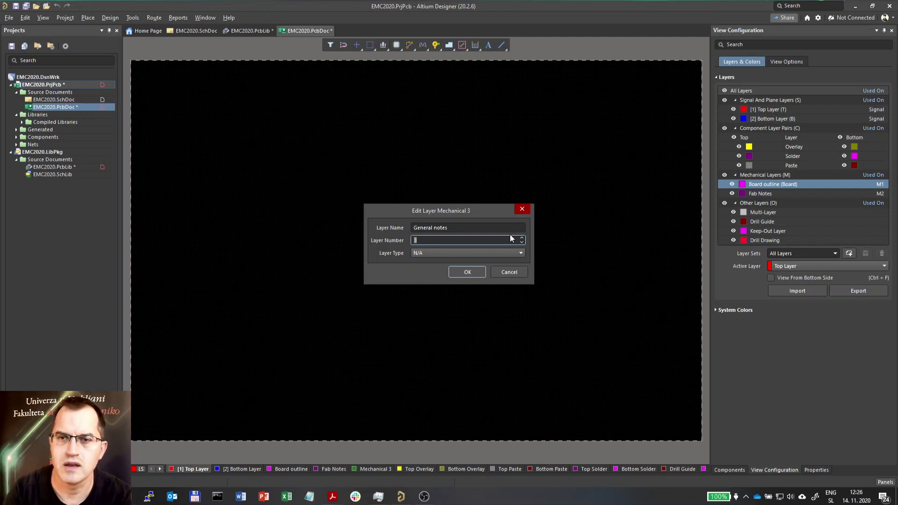
Set the General notes layer's type to Sheet
click(463, 255)
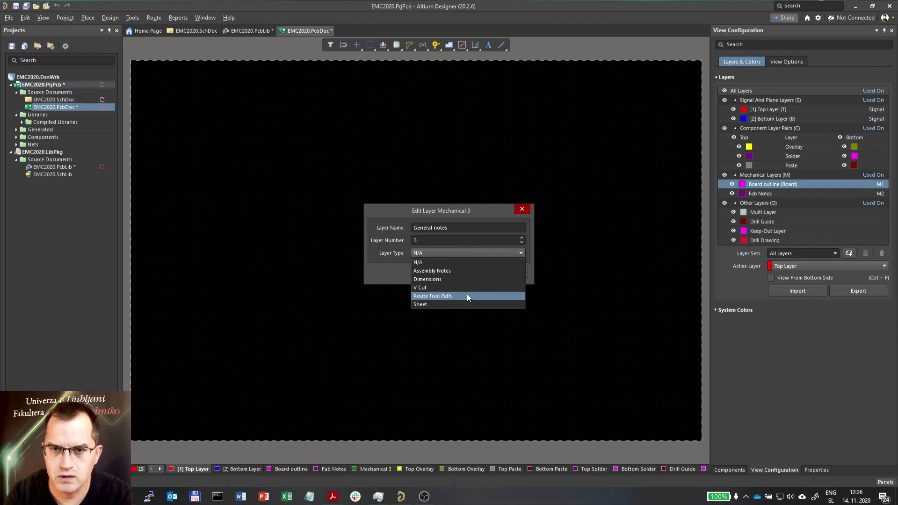
click(459, 304)
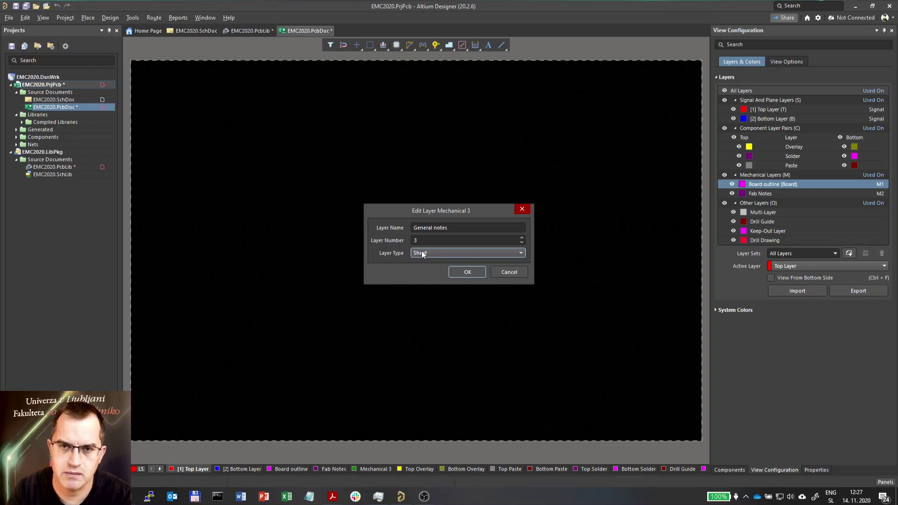
click(468, 273)
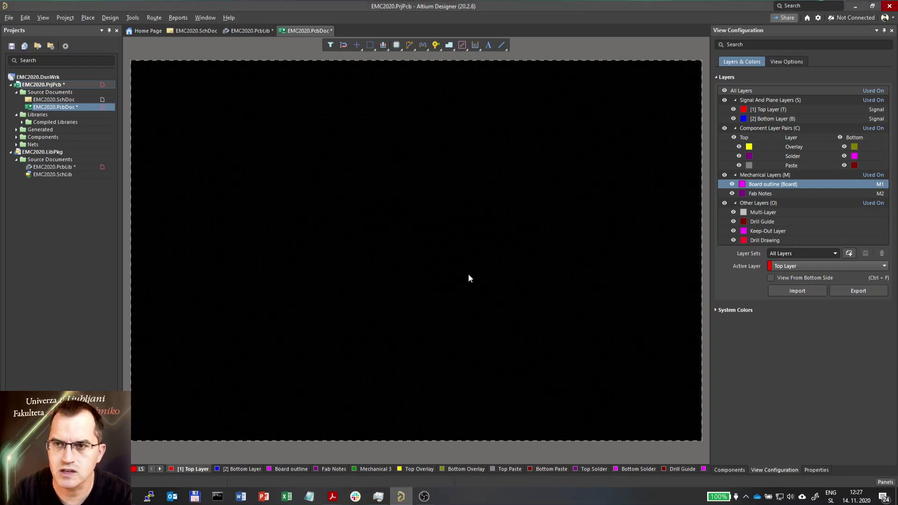
Add a component layer pair with layer number 11 for the top and 12 for the bottom
click(772, 175)
right_click(772, 174)
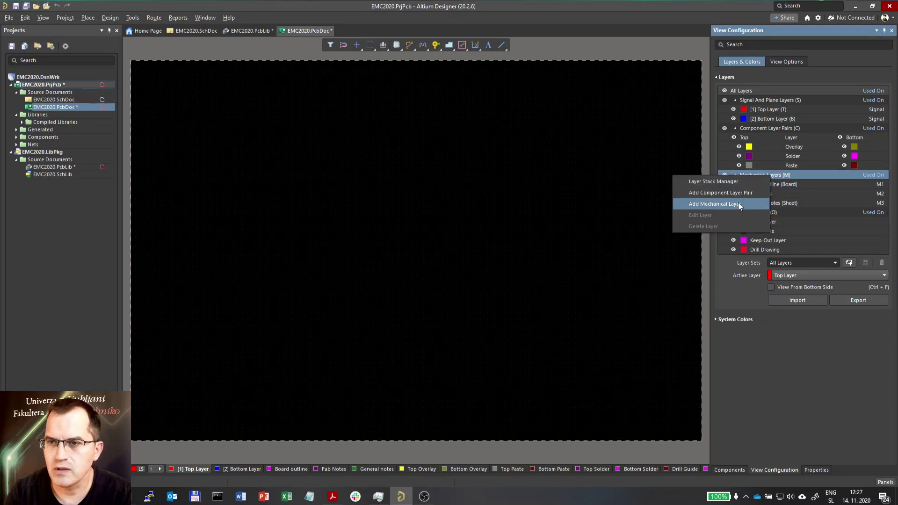
click(709, 192)
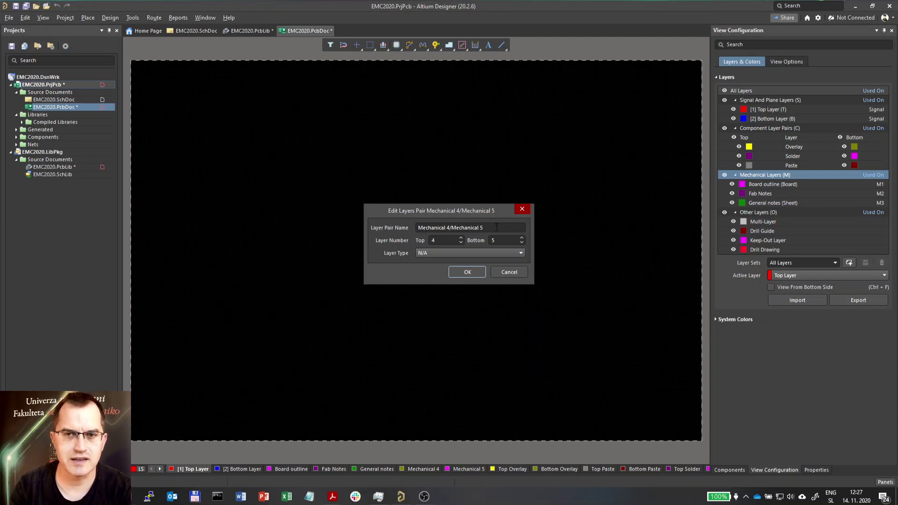
double_click(442, 239)
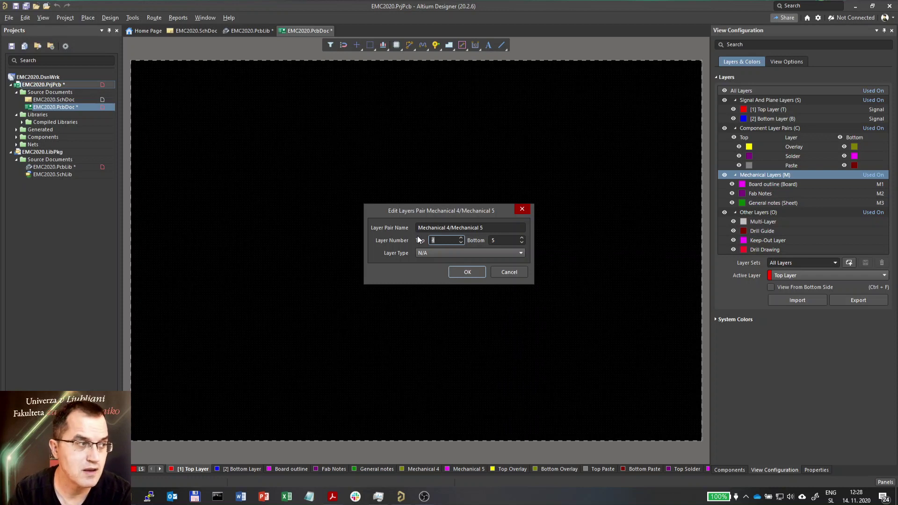
text(11)
key(Tab)
text(12)
Name the new layer pair "Dimensions" and set its layer type to Dimensions
key(shift+Tab)
key(shift+Tab)
text(Dimensions)
click(437, 252)
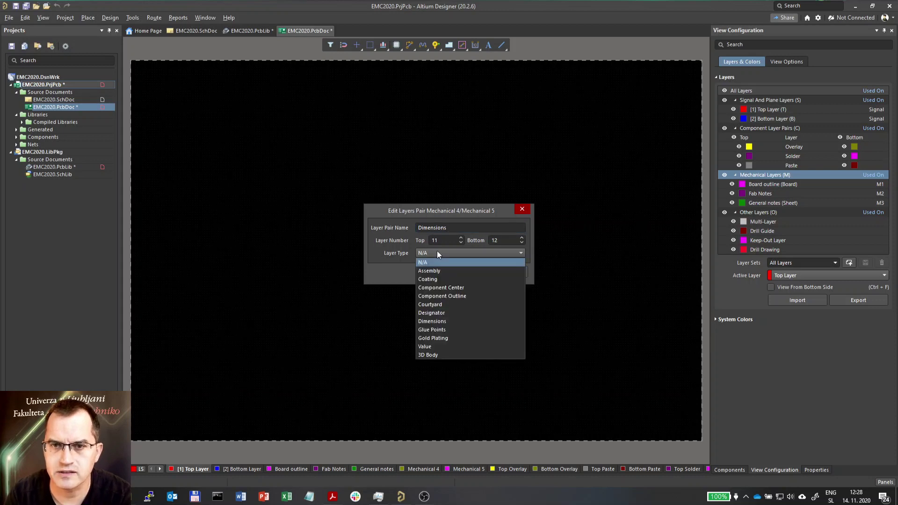
click(445, 321)
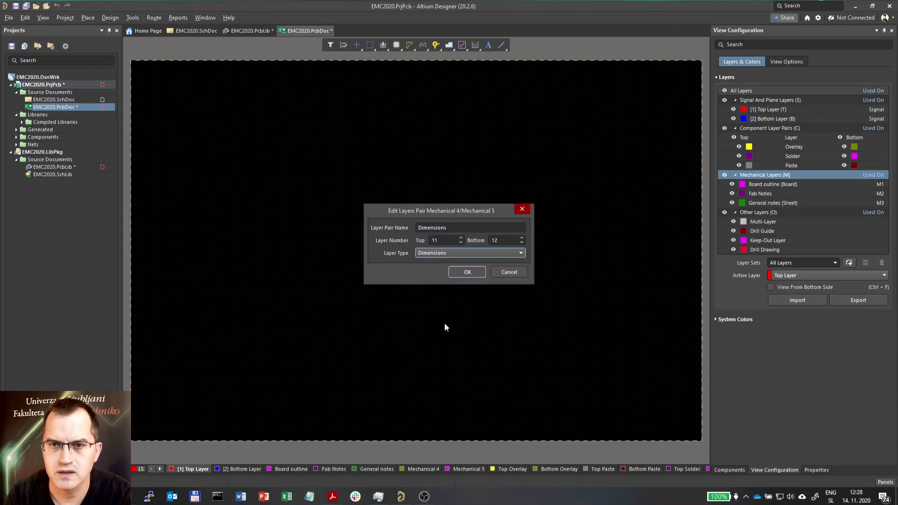
click(463, 275)
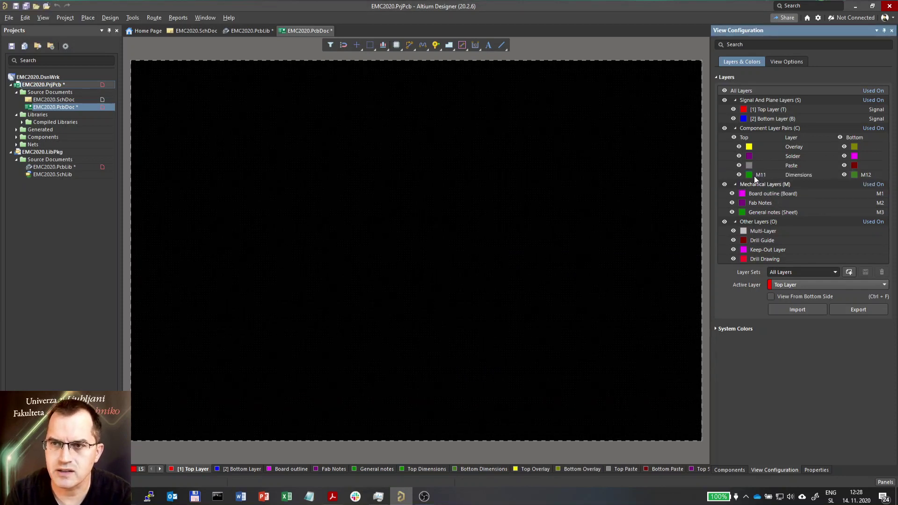
Add a component layer pair named "Component body" on layers 13 (top) and 14 (bottom) with the layer type Component Outline
right_click(753, 175)
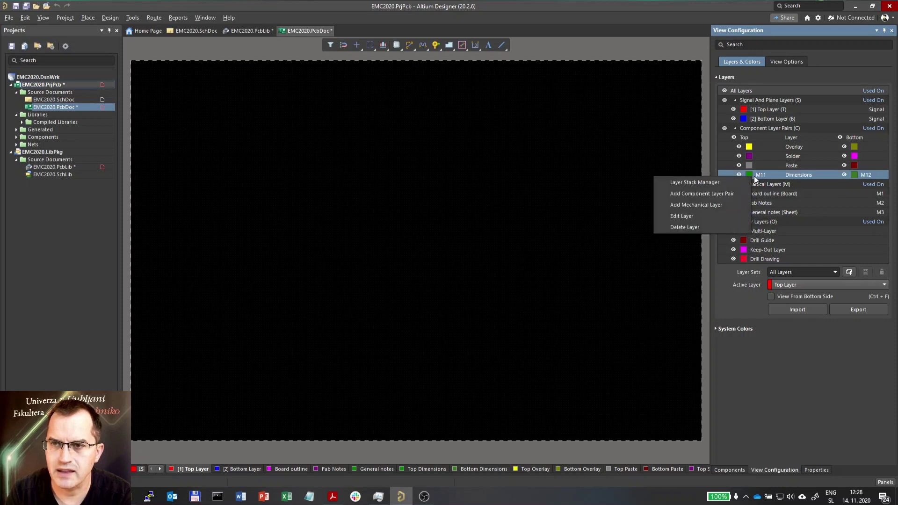
click(721, 192)
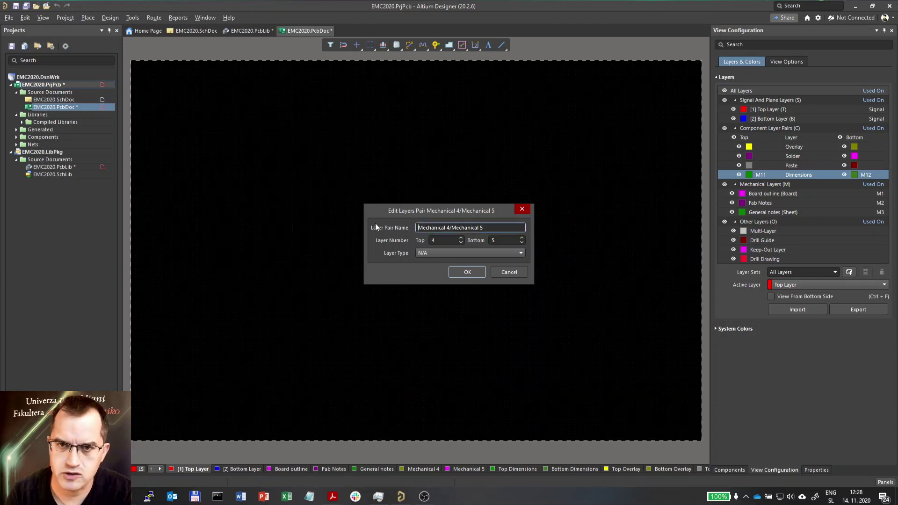
key(Tab)
text(Component body)
click(435, 240)
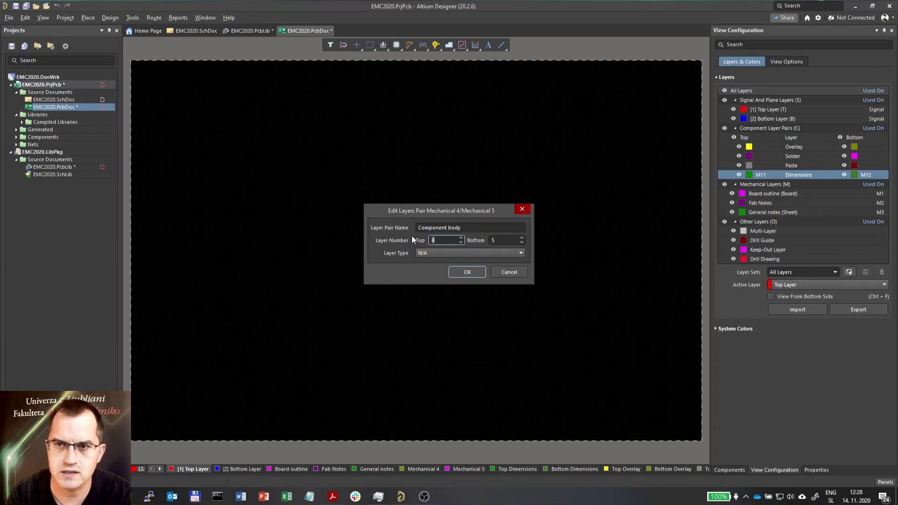
text(13)
key(Tab)
text(14)
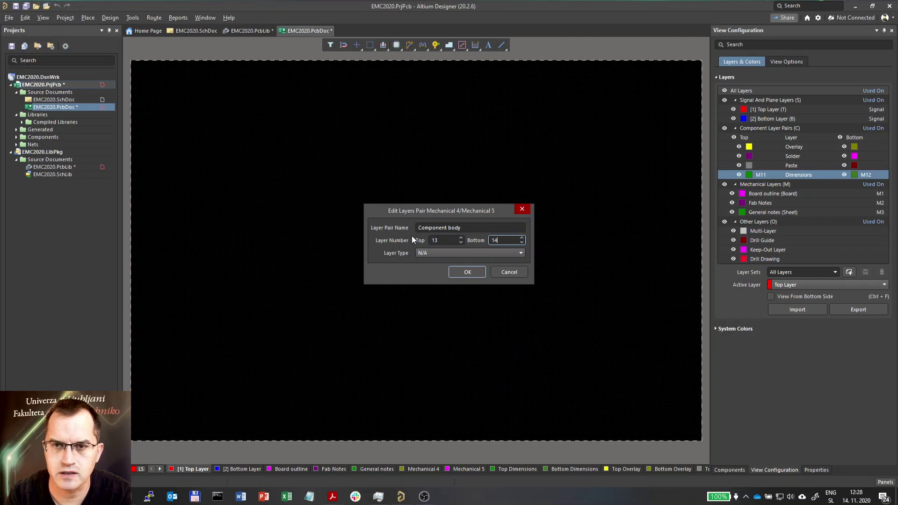
click(456, 255)
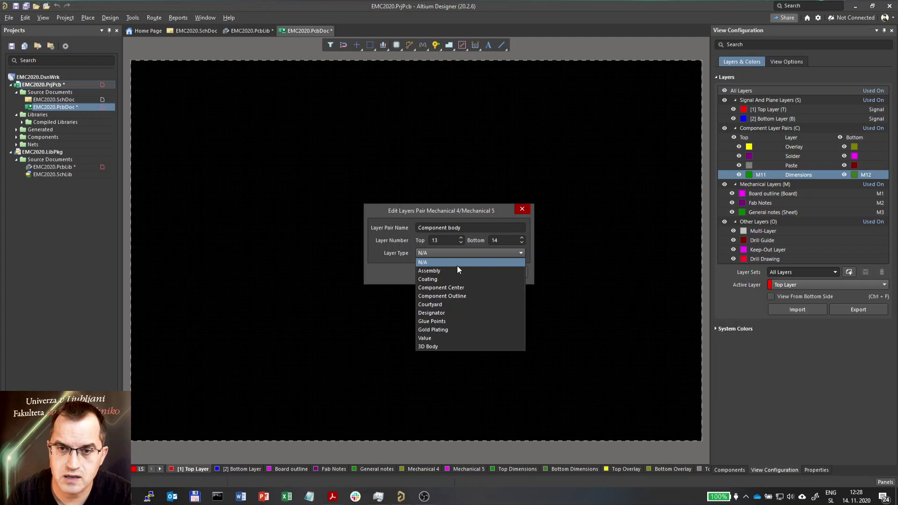
click(474, 296)
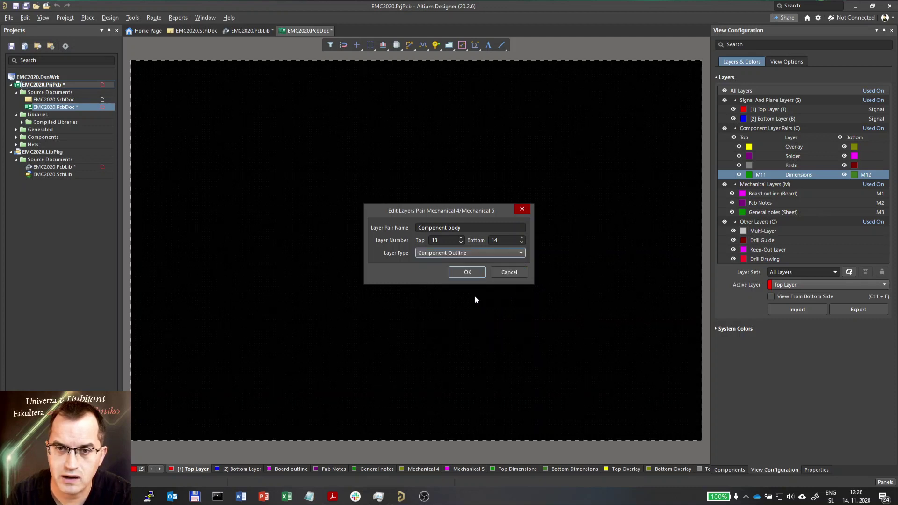
click(462, 272)
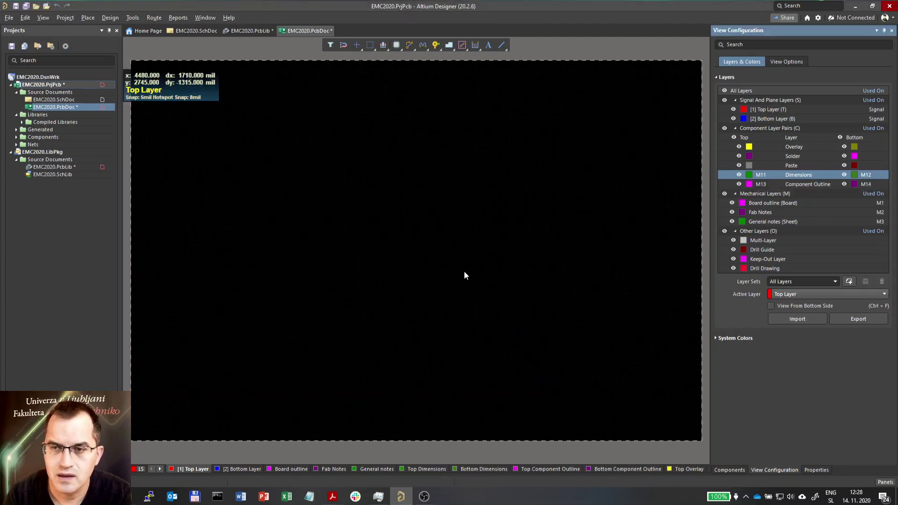
Add a component layer pair on layers 15 (top) and 16 (bottom) with the layer type Courtyard
right_click(759, 175)
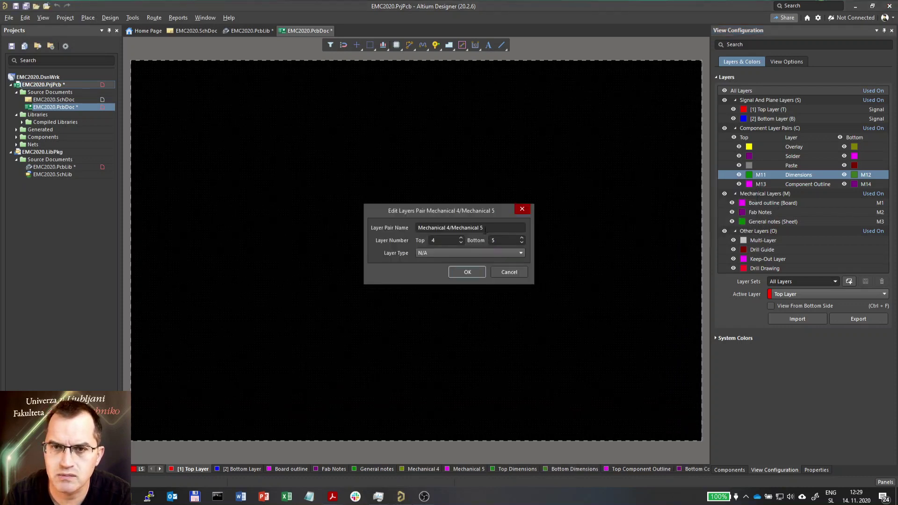
double_click(433, 240)
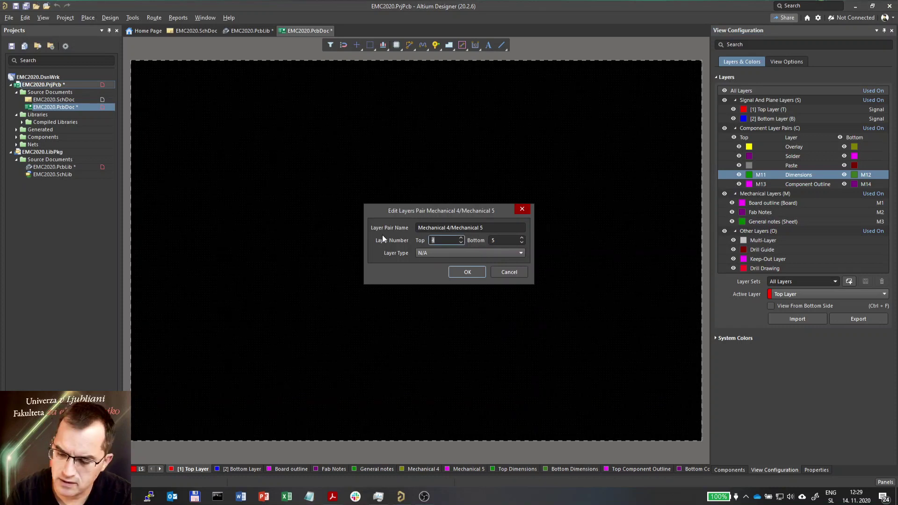
text(15)
key(Tab)
text(16)
key(Tab)
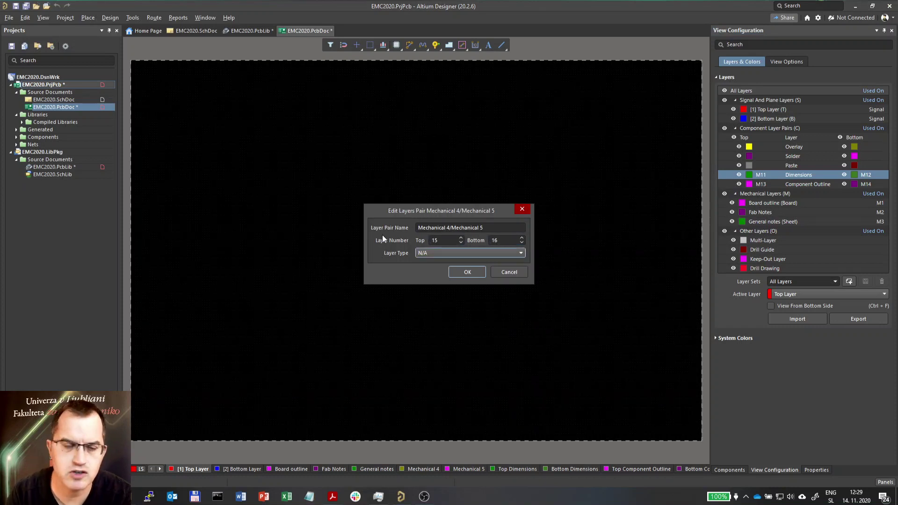
click(459, 253)
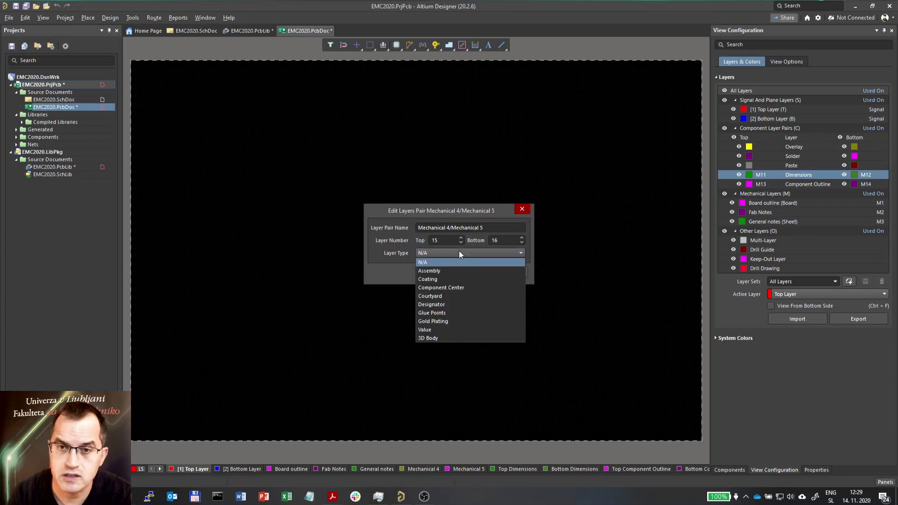
click(456, 295)
key(Return)
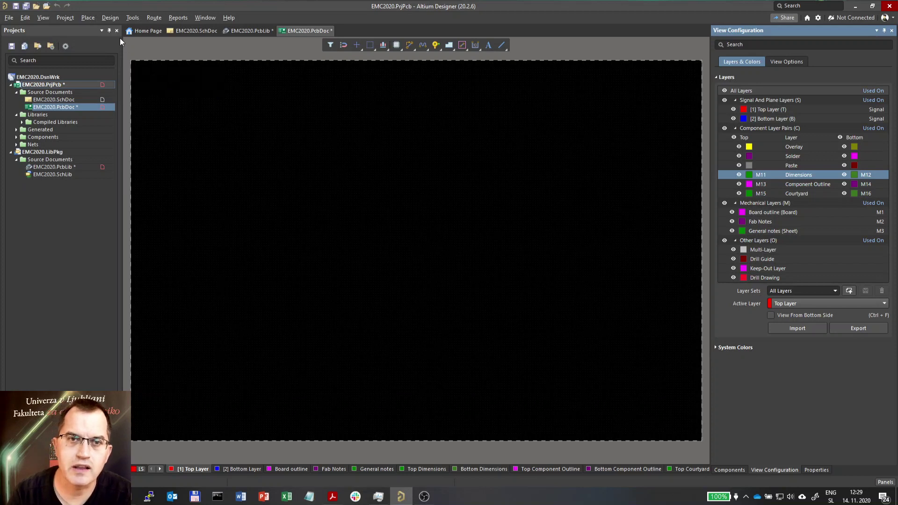
Import the project's design changes into EMC2020.PcbDoc, executing the engineering change order and closing it
click(110, 18)
click(131, 39)
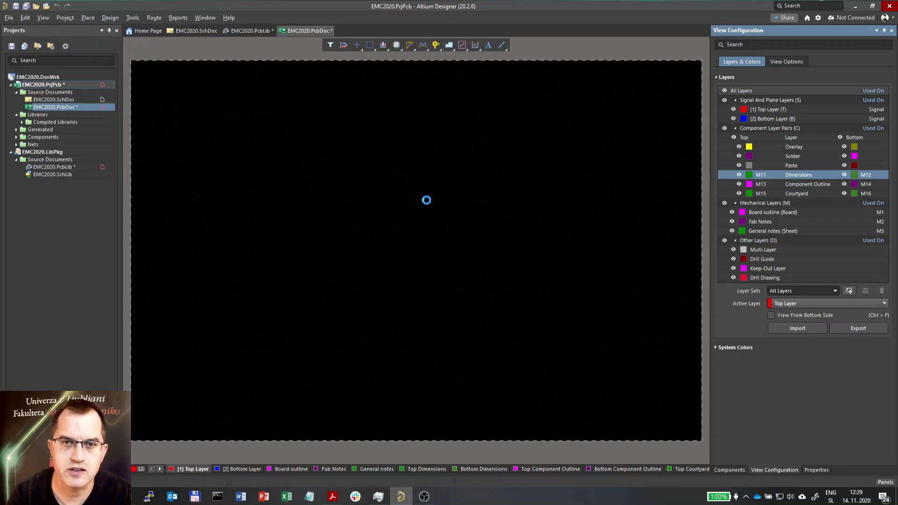
click(218, 378)
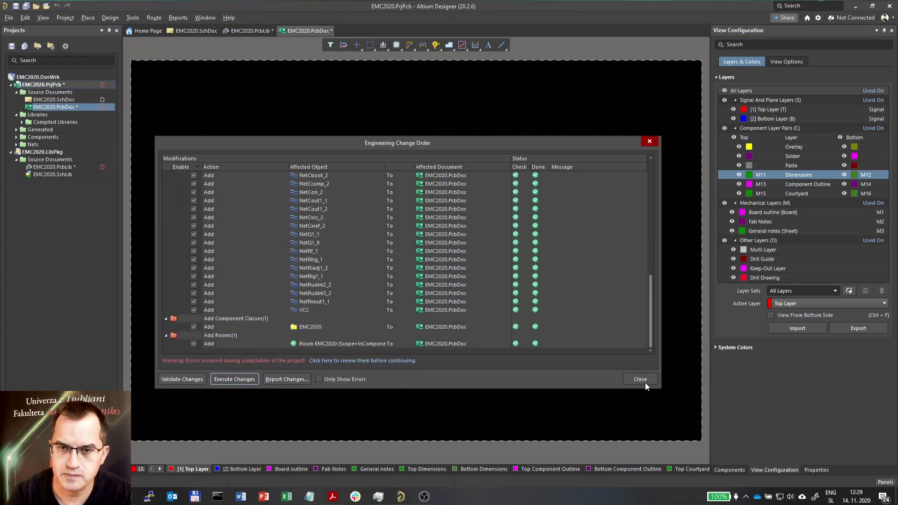
key(Escape)
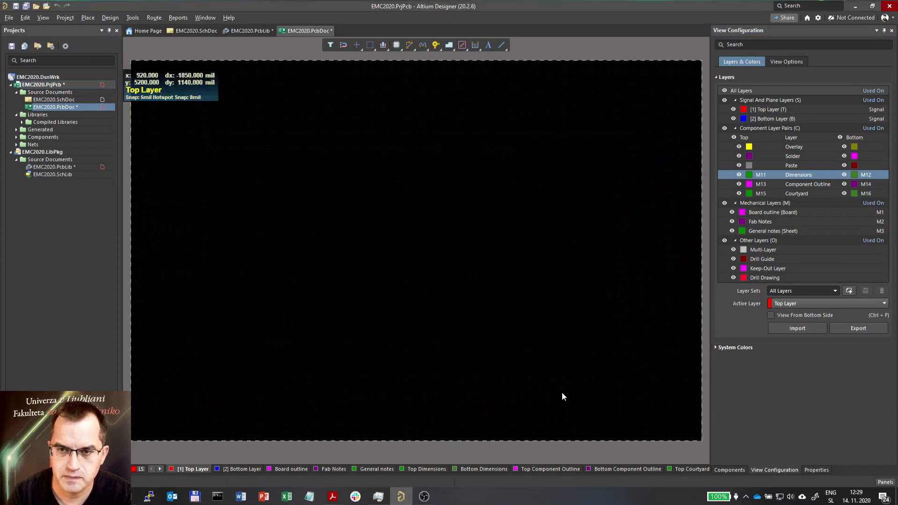
Delete the EMC2020 room and arrange the imported components within a rectangle on the upper-left area of the board
ctrl+scroll(504, 389, down, 4)
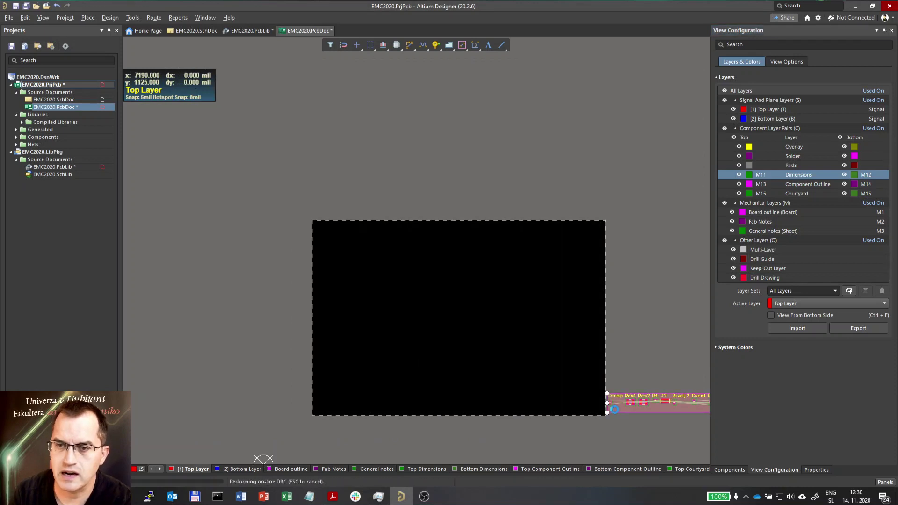
key(Delete)
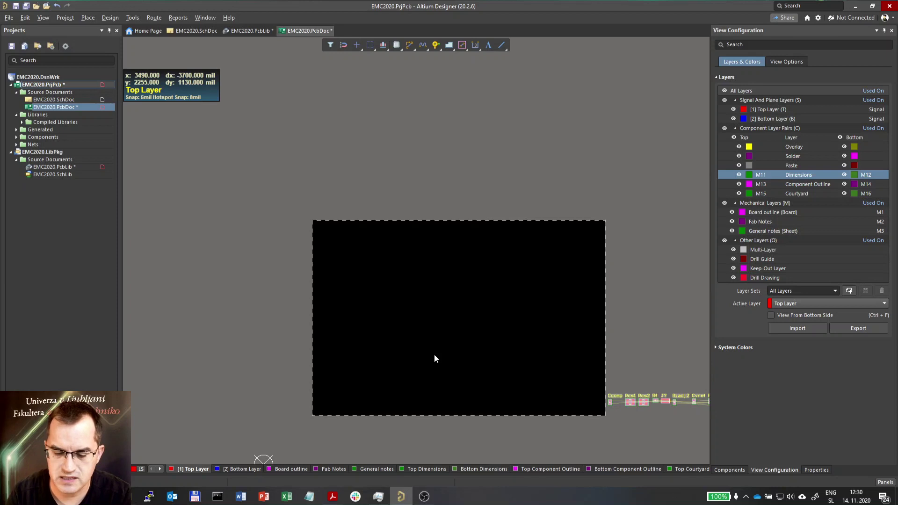
key(p)
key(f)
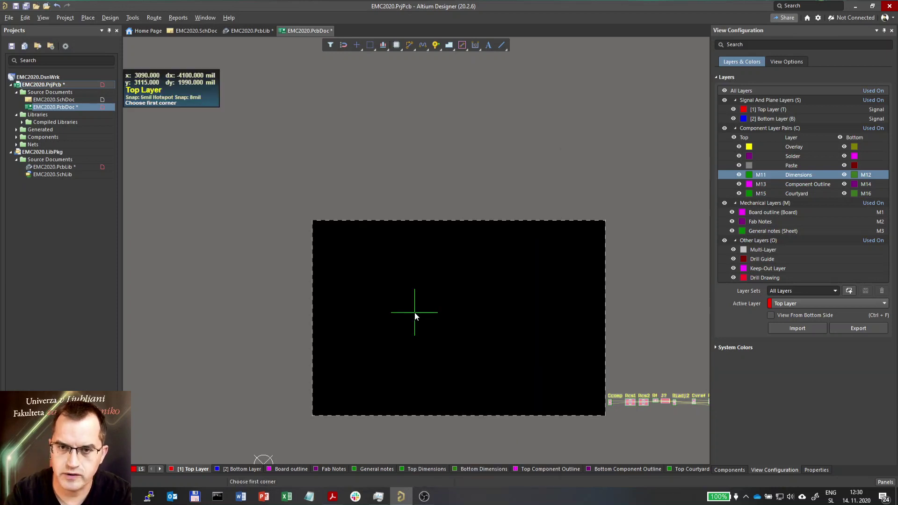
click(367, 270)
click(444, 334)
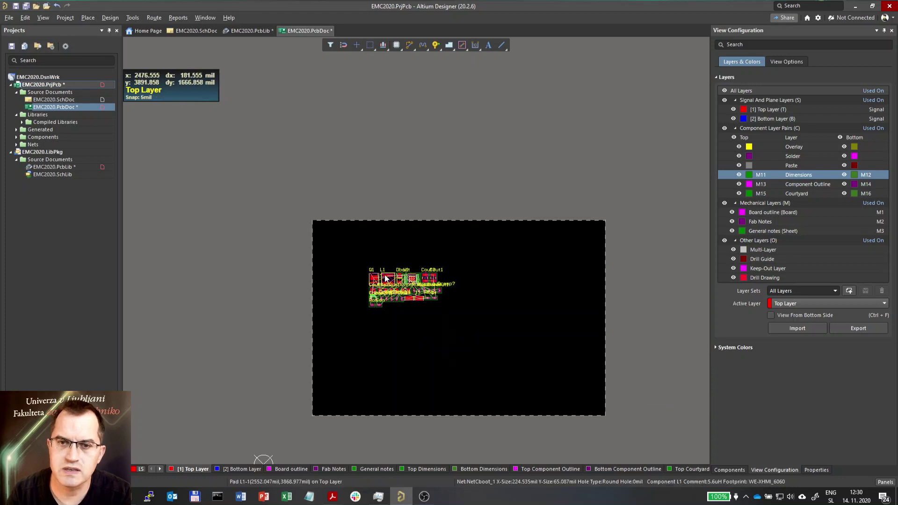
Move capacitor Cout3 out to the left of the component group and flip it to the bottom side
ctrl+scroll(385, 301, up, 5)
ctrl+scroll(385, 301, up, 3)
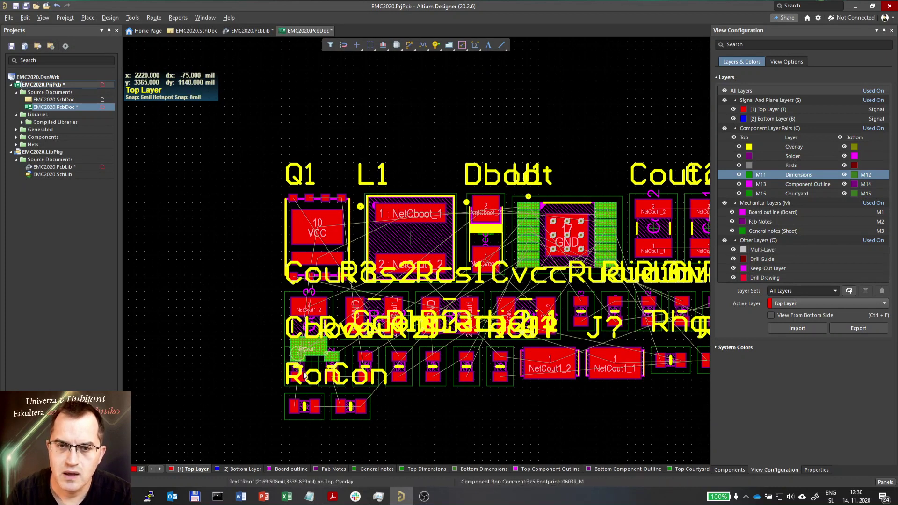
drag(287, 331, 196, 328)
key(l)
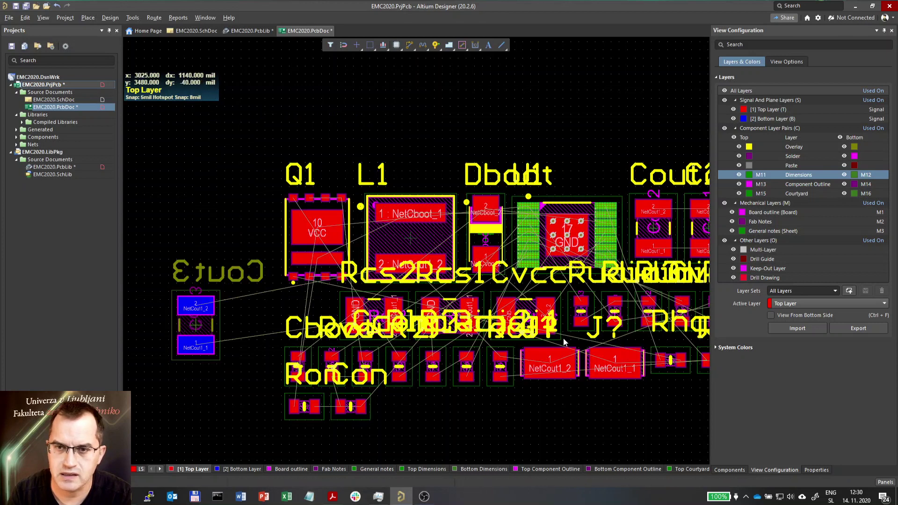
Move capacitor Cvcc out of the group and place it on the top side directly right of Cout3
drag(527, 309, 273, 354)
ctrl+scroll(162, 335, up, 3)
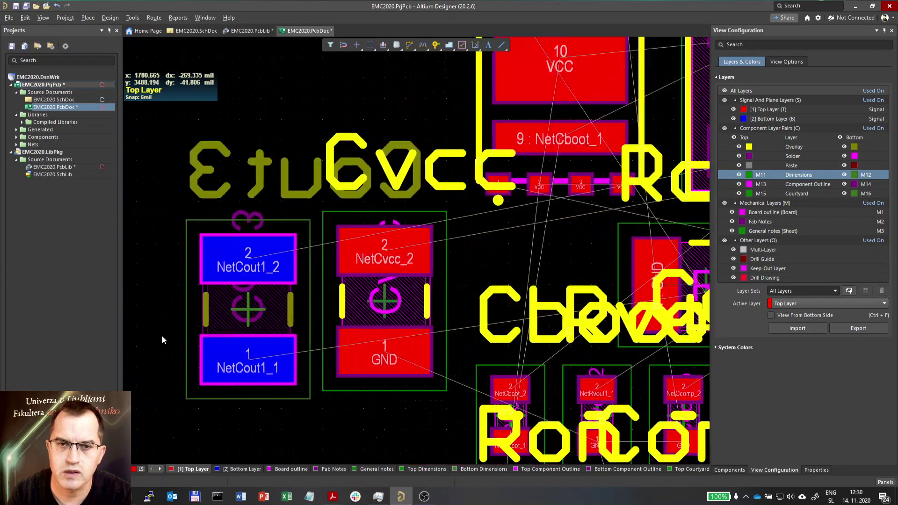
ctrl+scroll(162, 335, up, 1)
drag(240, 307, 265, 289)
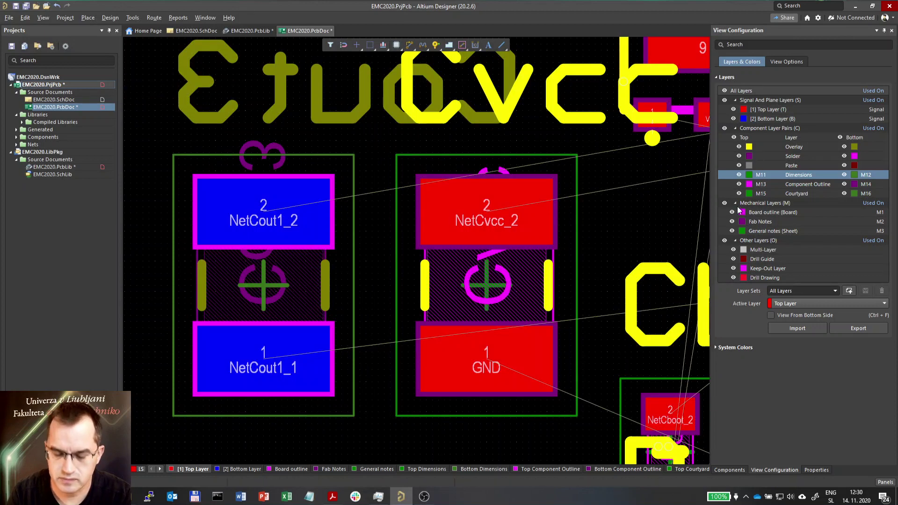
Toggle the top overlay's visibility to see which parts of Cvcc belong to it, leaving it shown
click(739, 147)
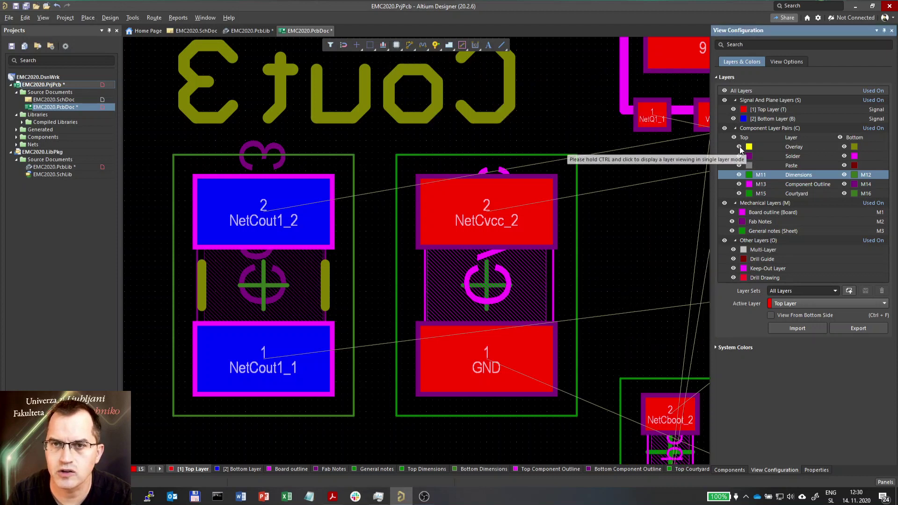
click(739, 148)
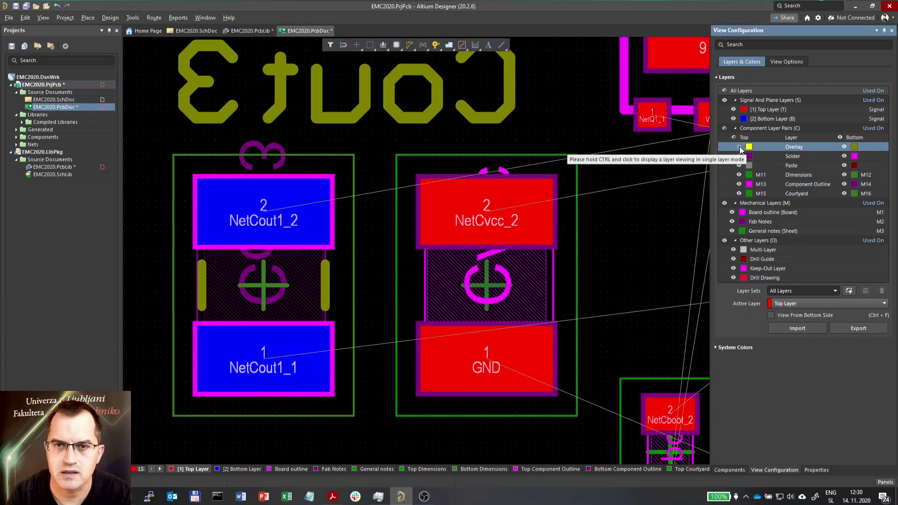
click(739, 147)
Move Cout3 and Cvcc together farther left of the component group, then space Cvcc farther from Cout3
ctrl+scroll(327, 229, down, 6)
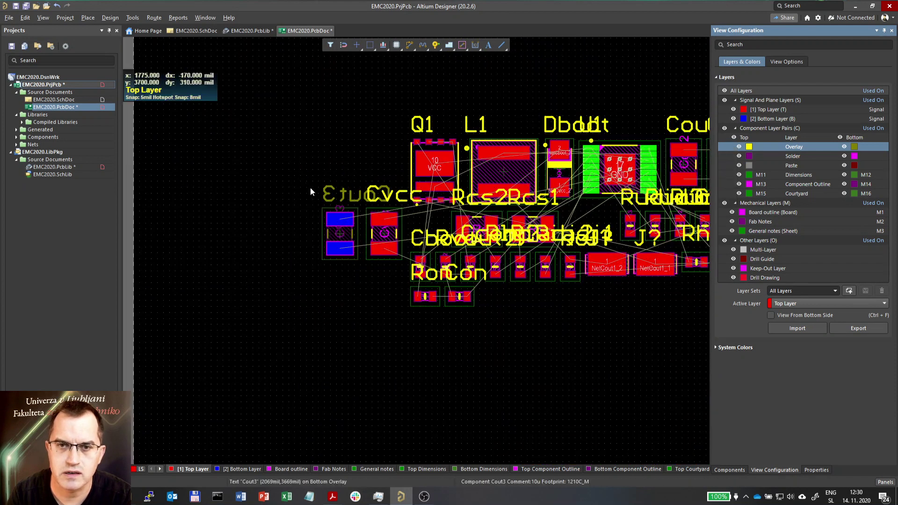
drag(305, 182, 410, 281)
drag(390, 233, 273, 232)
ctrl+scroll(186, 234, up, 2)
ctrl+scroll(185, 234, up, 1)
drag(356, 237, 417, 239)
click(375, 237)
ctrl+scroll(208, 164, up, 1)
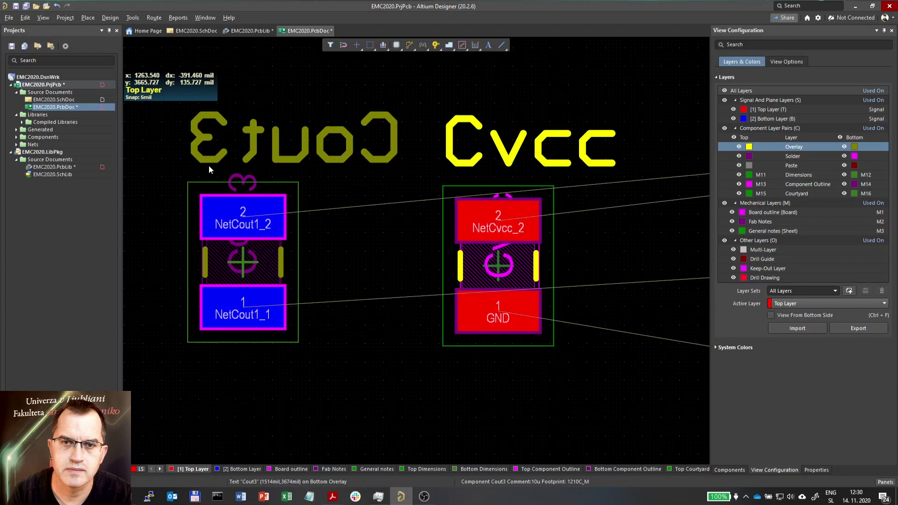
Toggle the top and bottom overlays in turn to compare Cvcc and Cout3, leaving both shown
click(739, 147)
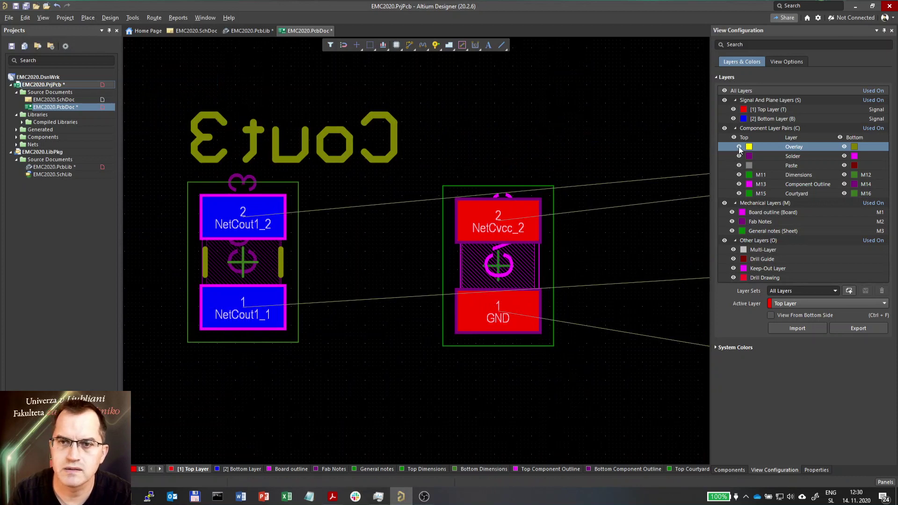
click(844, 147)
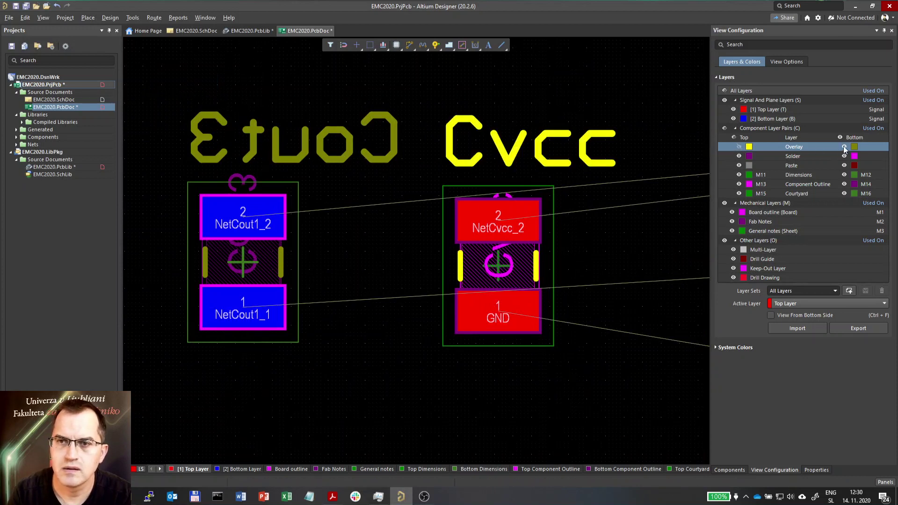
click(843, 147)
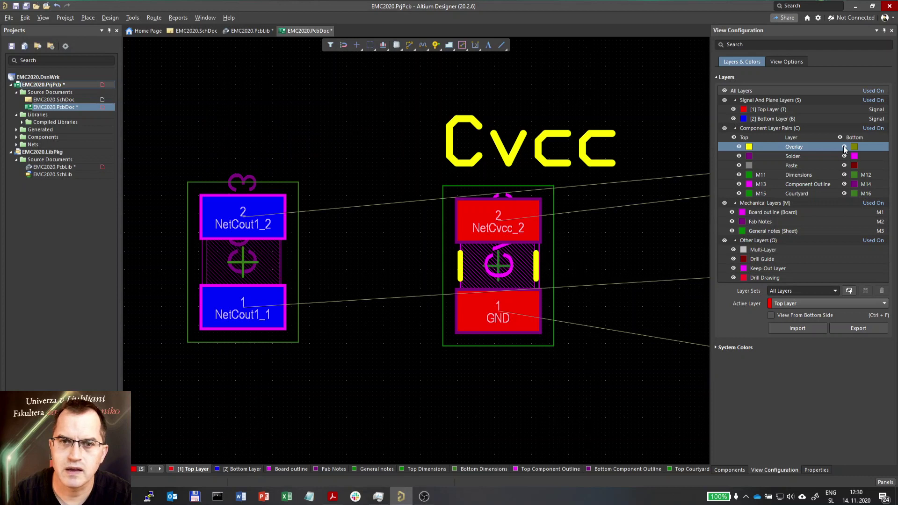
click(844, 147)
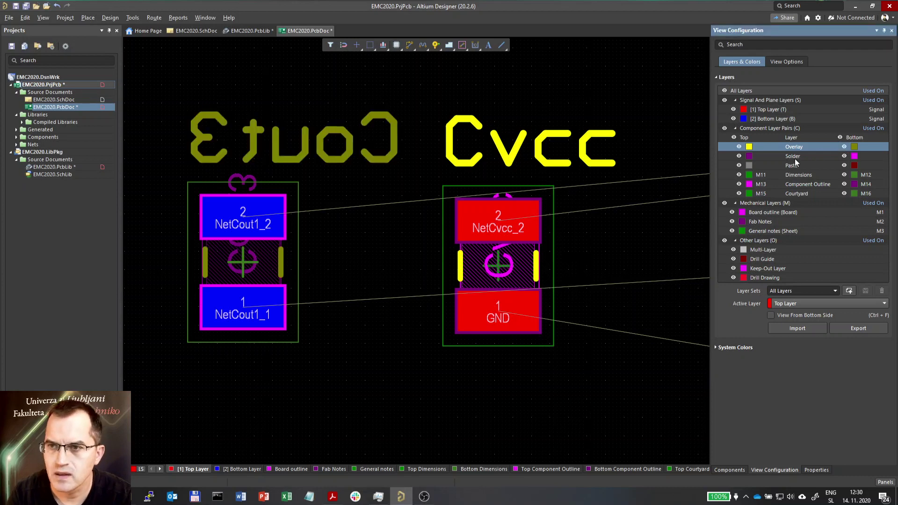
Toggle the top and bottom solder mask layers to compare the mask around the Cvcc and Cout3 pads, leaving both shown
click(793, 157)
click(739, 156)
click(844, 156)
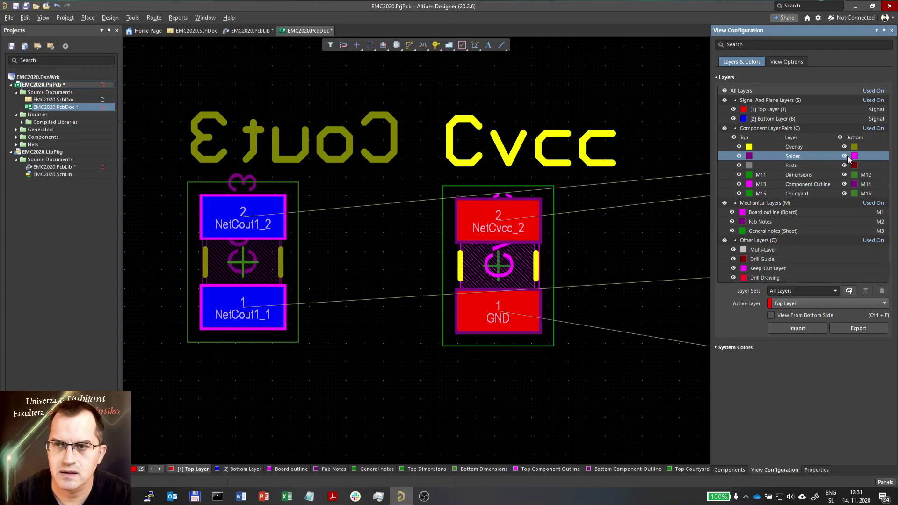
click(845, 157)
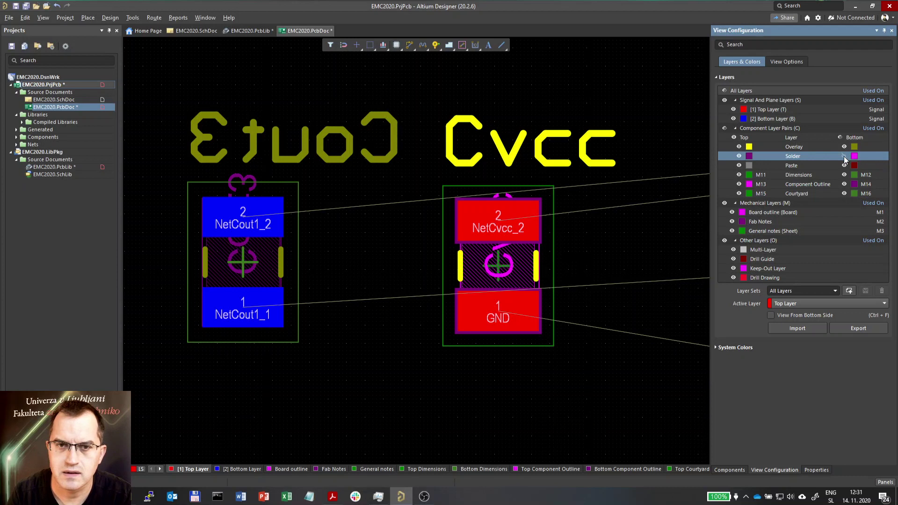
click(844, 157)
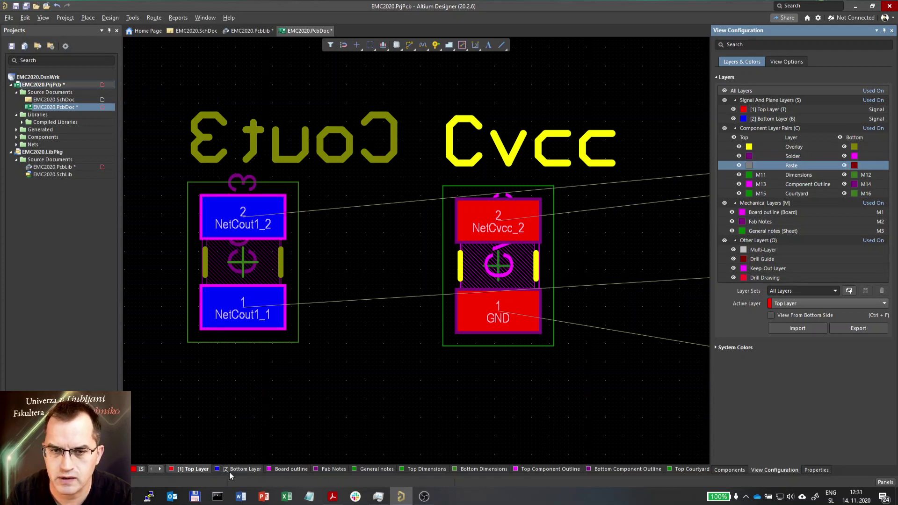
Make Top Paste the active layer to inspect the paste areas on Cvcc's pads, then toggle that layer's visibility
click(160, 468)
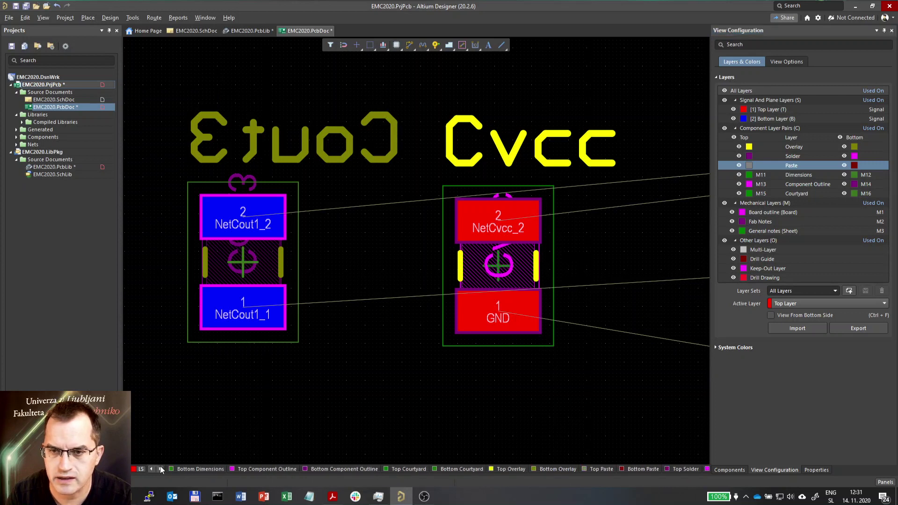
click(160, 468)
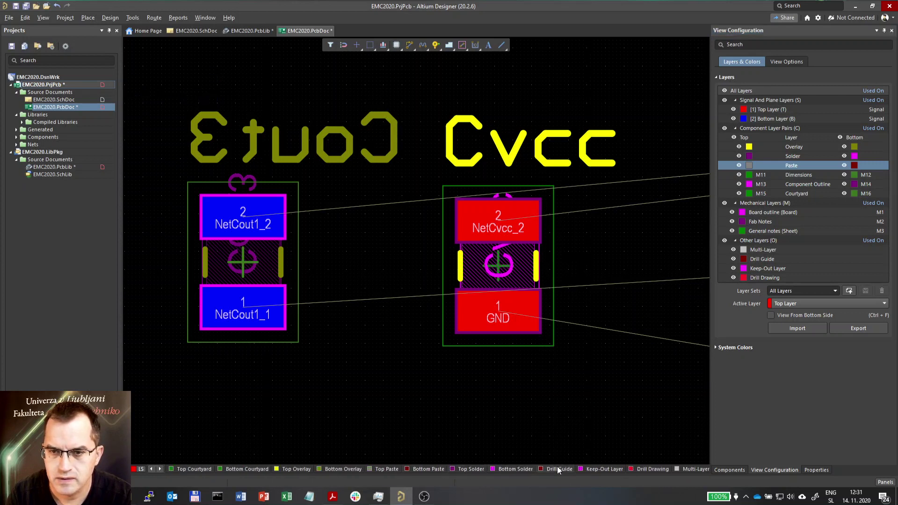
click(379, 468)
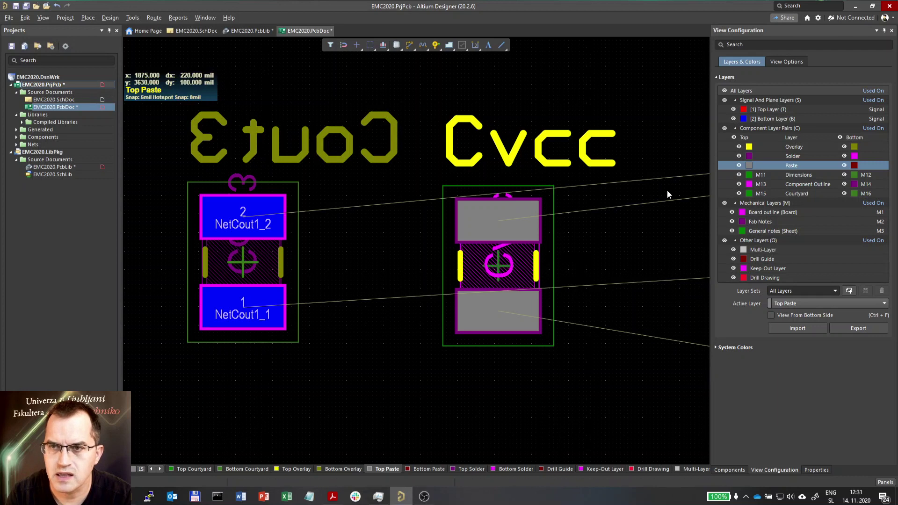
click(738, 166)
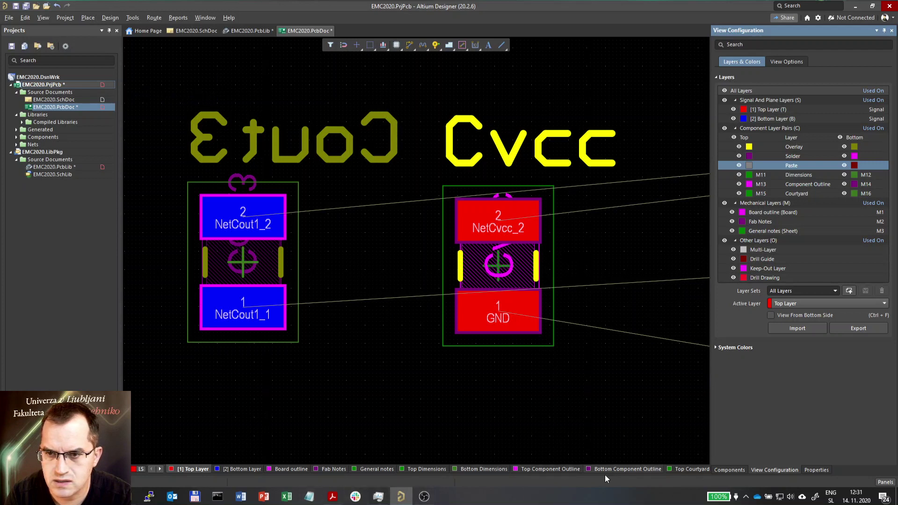
Make Bottom Paste the active layer to inspect the paste areas on Cout3's pads
click(160, 468)
click(160, 469)
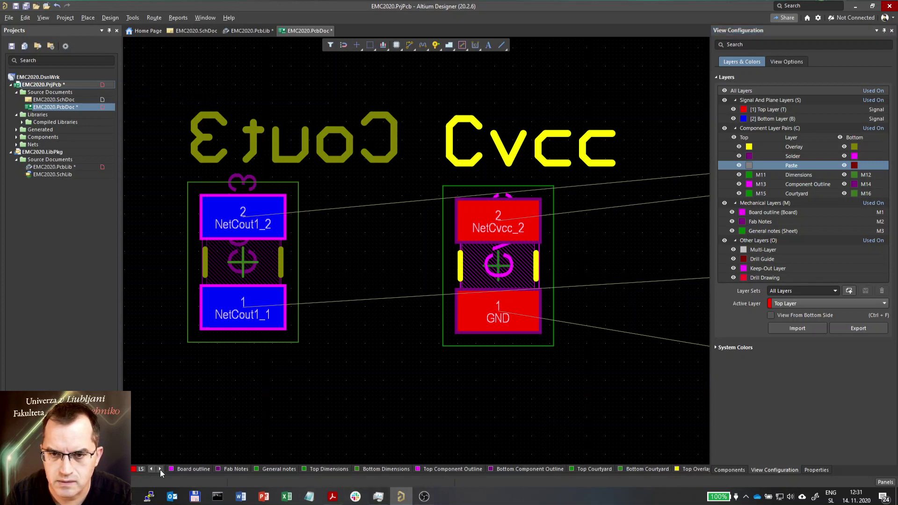
click(160, 469)
click(159, 469)
click(160, 469)
click(160, 469)
click(159, 469)
click(160, 469)
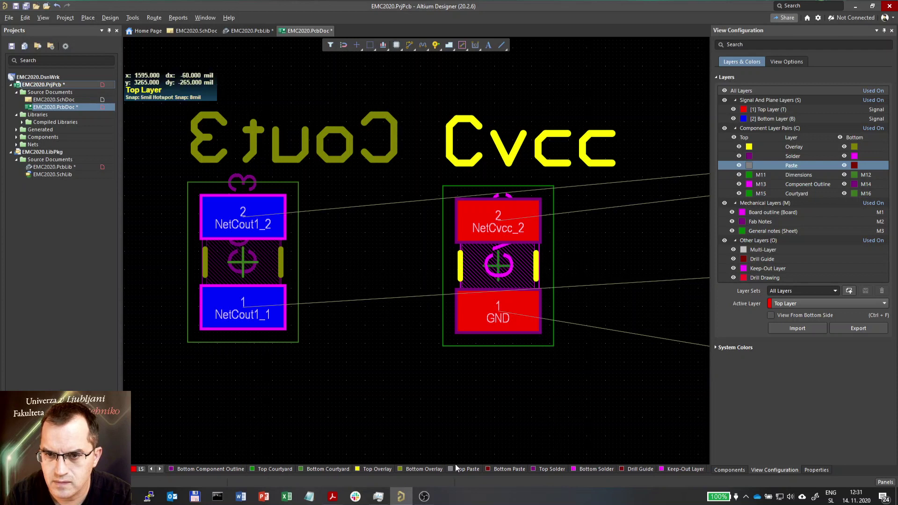
click(509, 469)
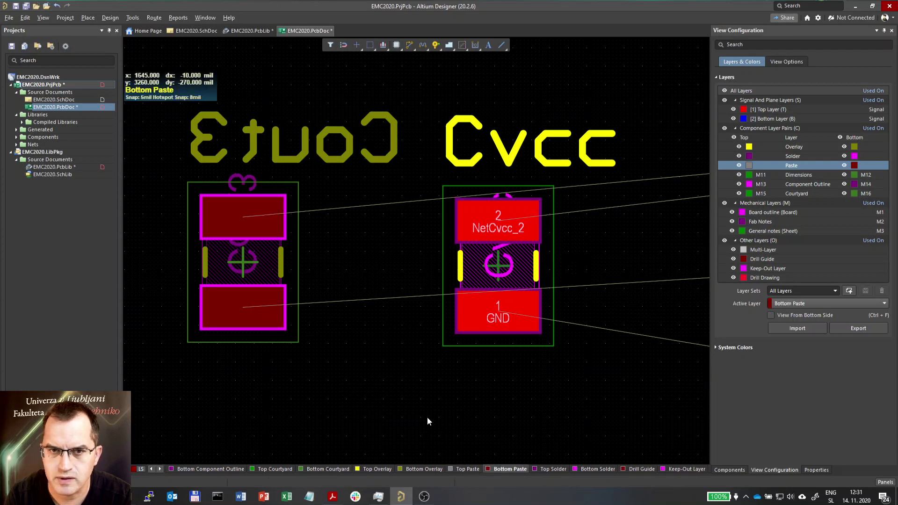
Toggle the top (M13) and bottom (M14) Component Outline layers to compare Cvcc and Cout3, leaving both shown
click(798, 176)
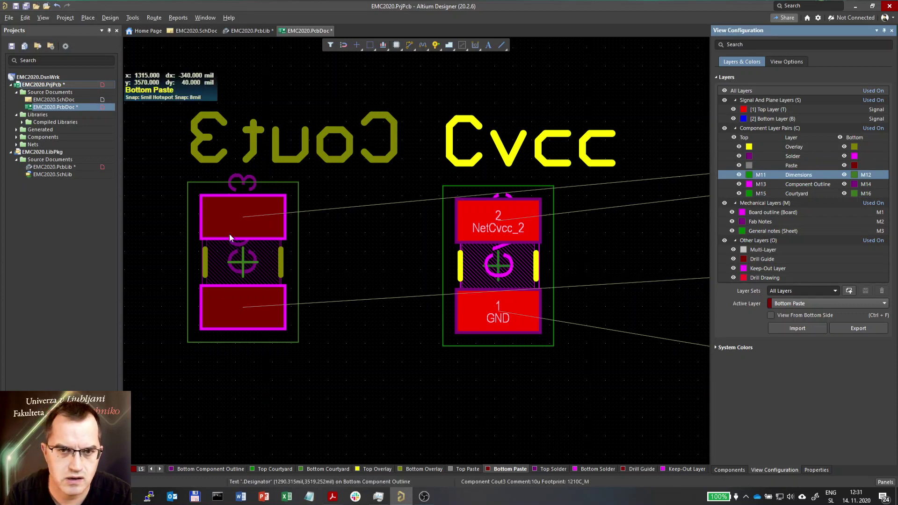
click(790, 185)
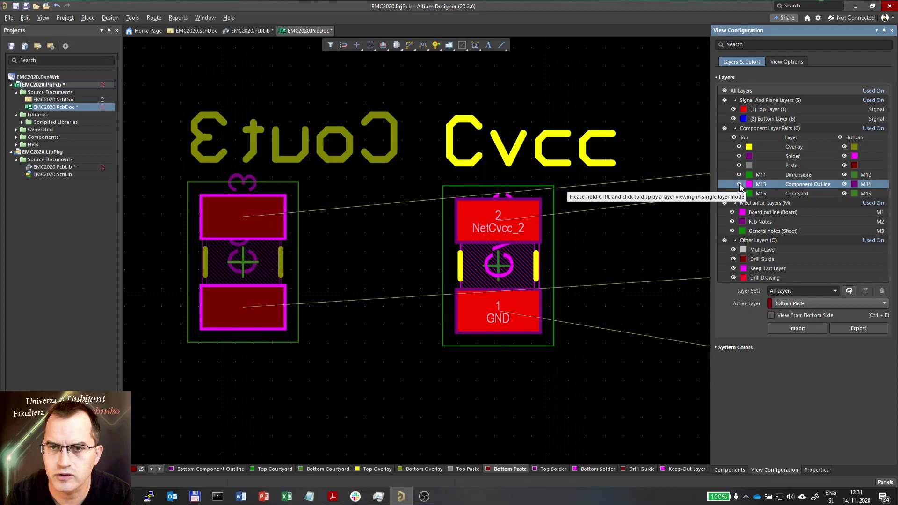
click(739, 185)
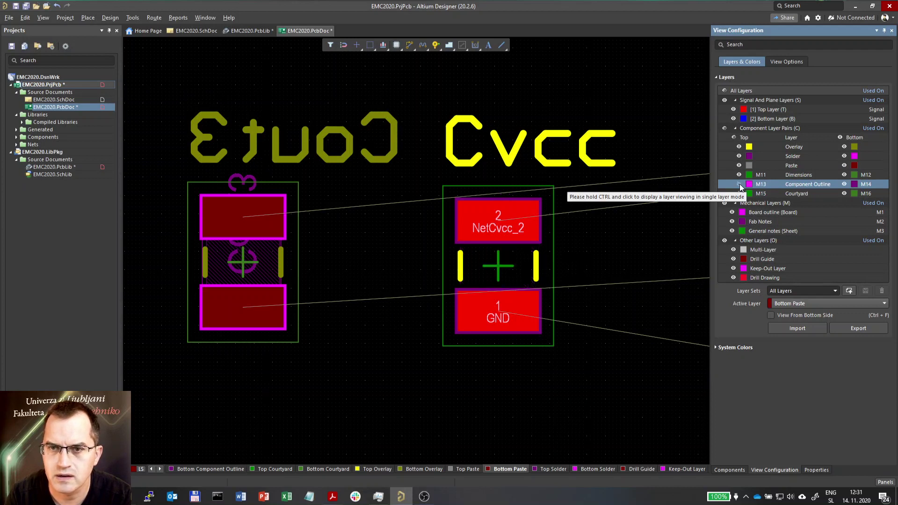
click(739, 185)
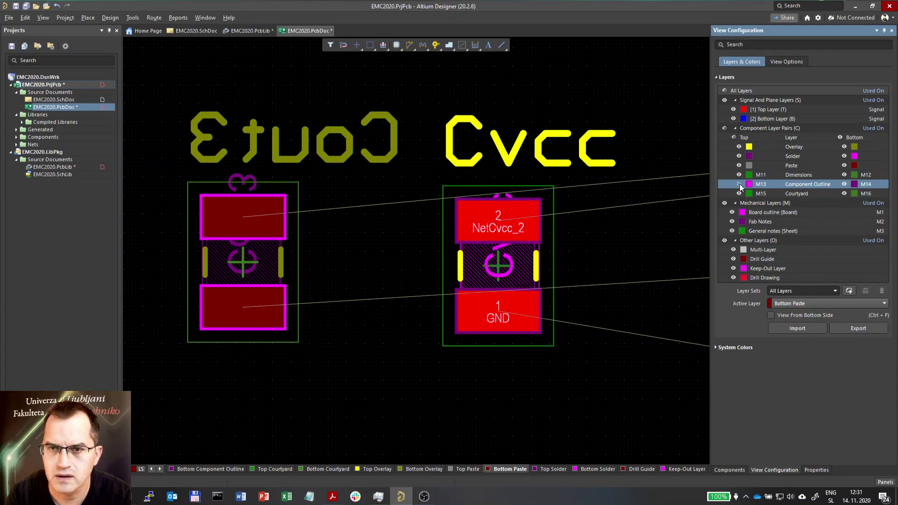
click(844, 185)
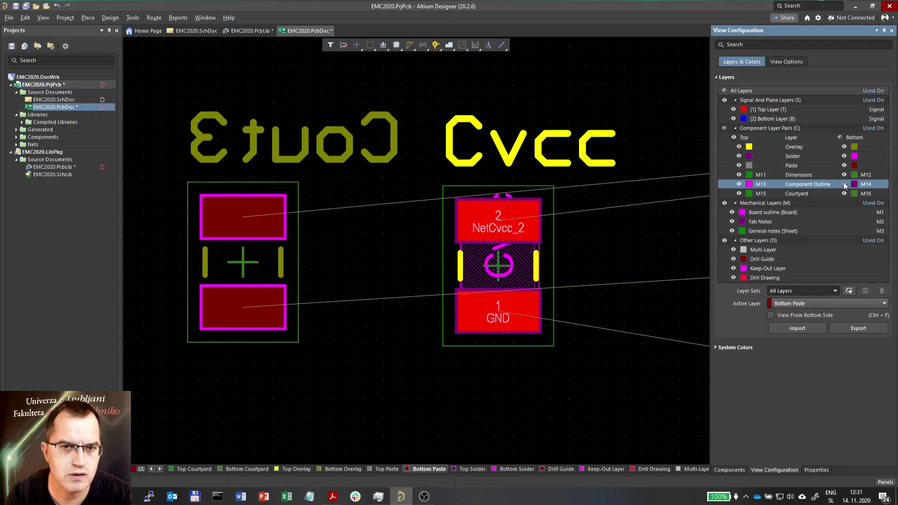
click(843, 183)
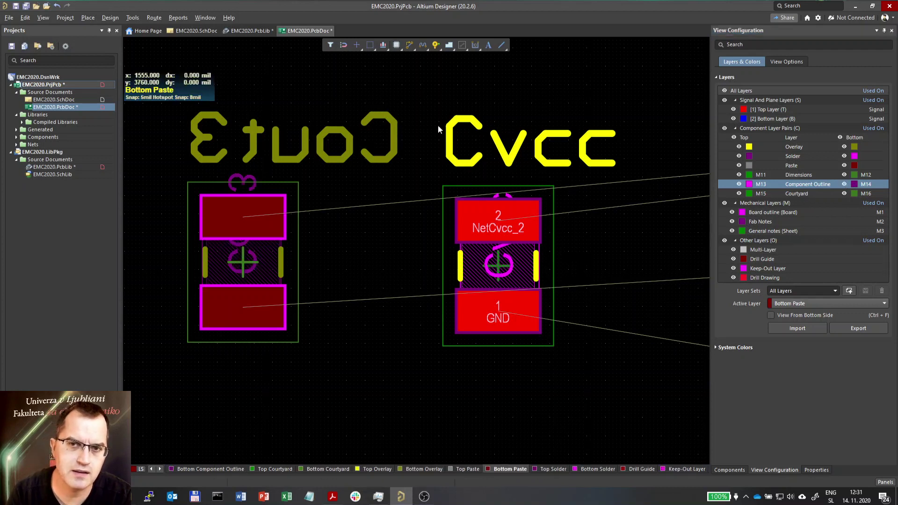
Select Cvcc and Cout3 in turn and toggle the top (M15) and bottom (M16) Courtyard layers to compare them, leaving both shown
drag(425, 96, 635, 385)
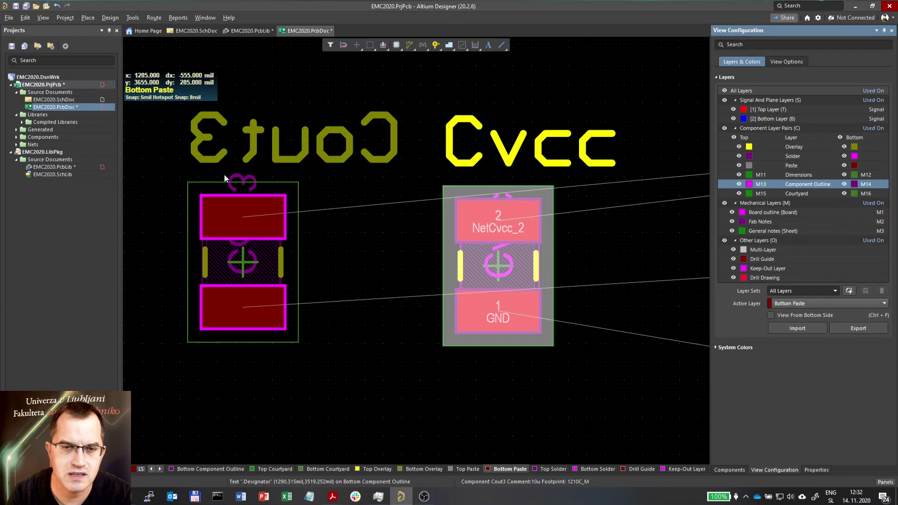
drag(164, 158, 319, 370)
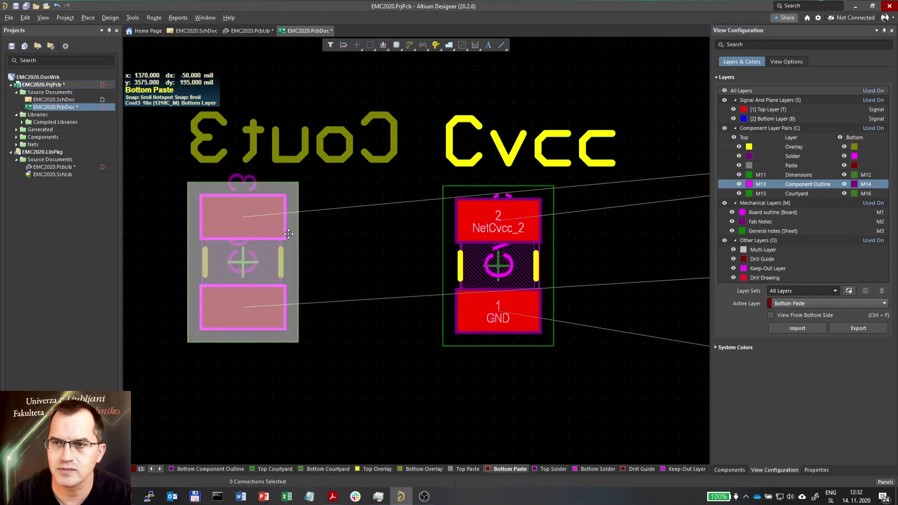
click(802, 194)
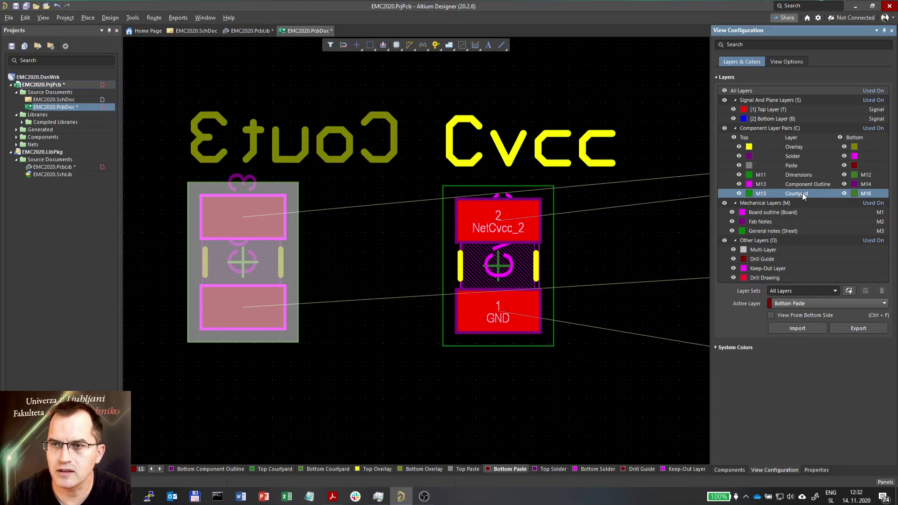
click(738, 194)
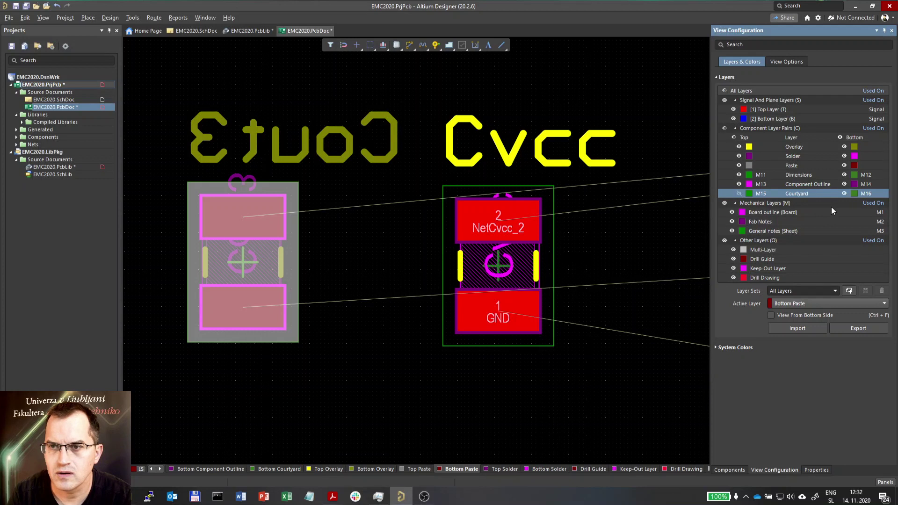
click(844, 193)
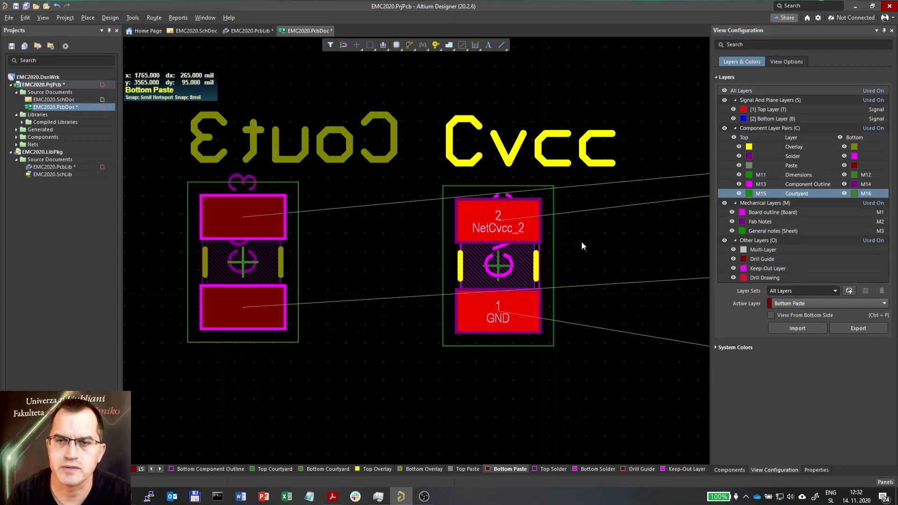
Hide the top Component Outline layer (M13) for the placed components
ctrl+scroll(582, 241, down, 5)
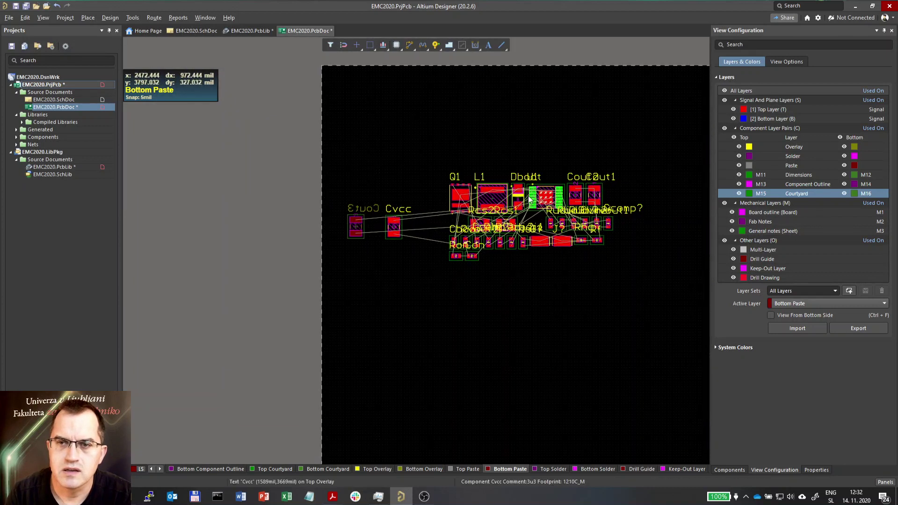
key(ctrl+Page_Down)
drag(137, 230, 252, 287)
drag(235, 256, 294, 278)
click(559, 360)
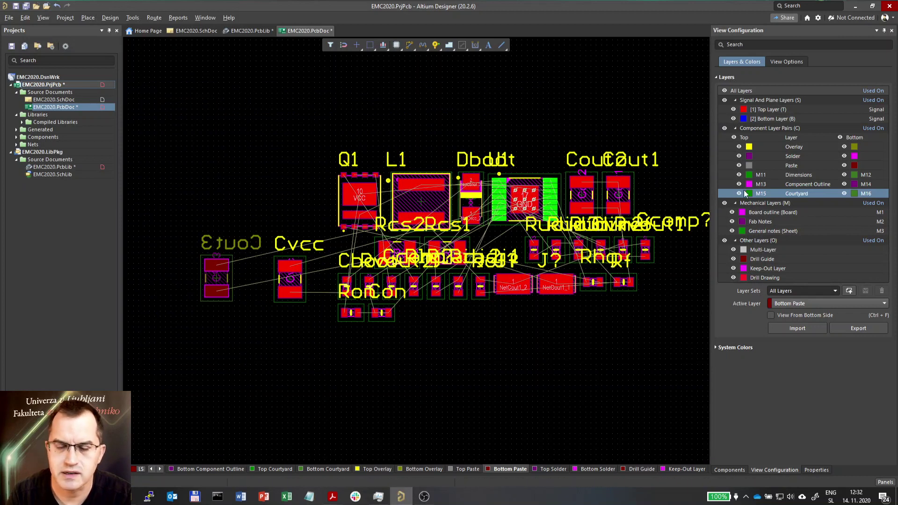
click(817, 183)
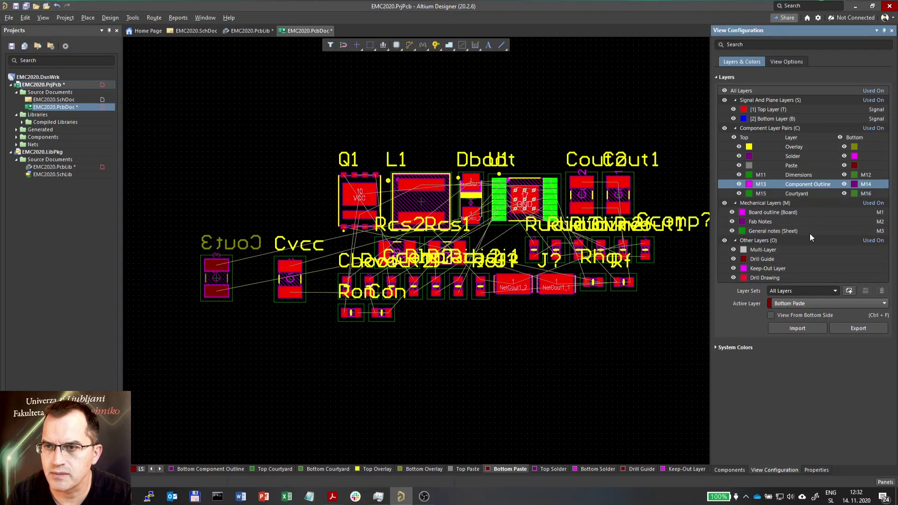
click(737, 184)
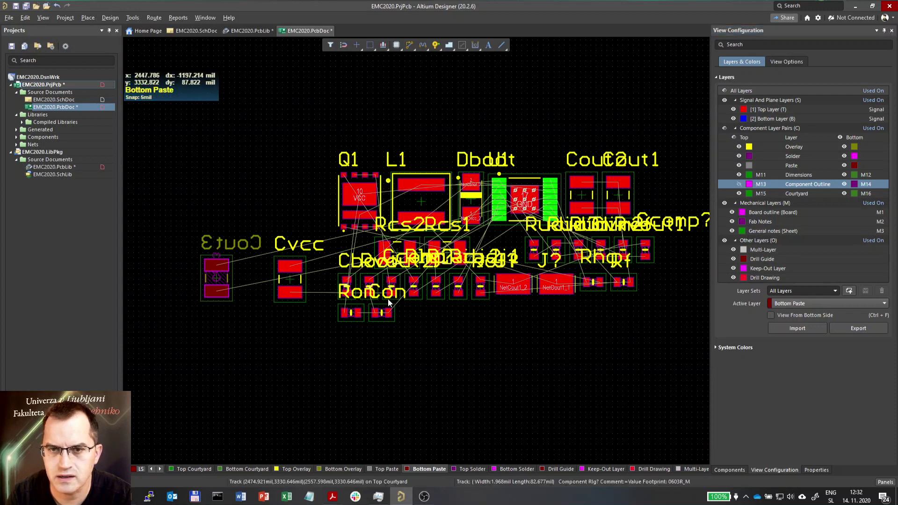
Toggle the Board outline layer (M1) to check which layer holds the 3D bodies of the 0603 resistors, leaving it shown
ctrl+scroll(369, 304, up, 5)
ctrl+scroll(507, 329, down, 3)
right_drag(571, 318, 462, 258)
ctrl+scroll(462, 258, up, 3)
ctrl+scroll(286, 239, up, 3)
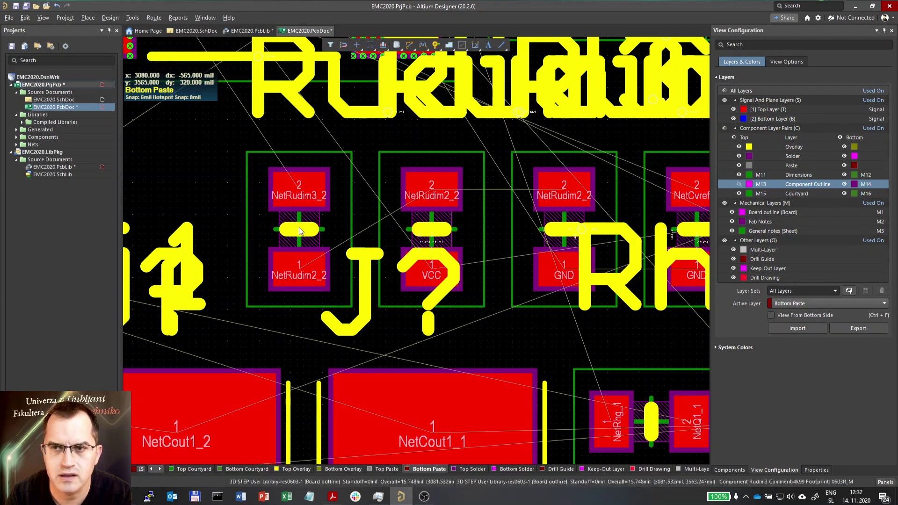
ctrl+scroll(297, 228, up, 3)
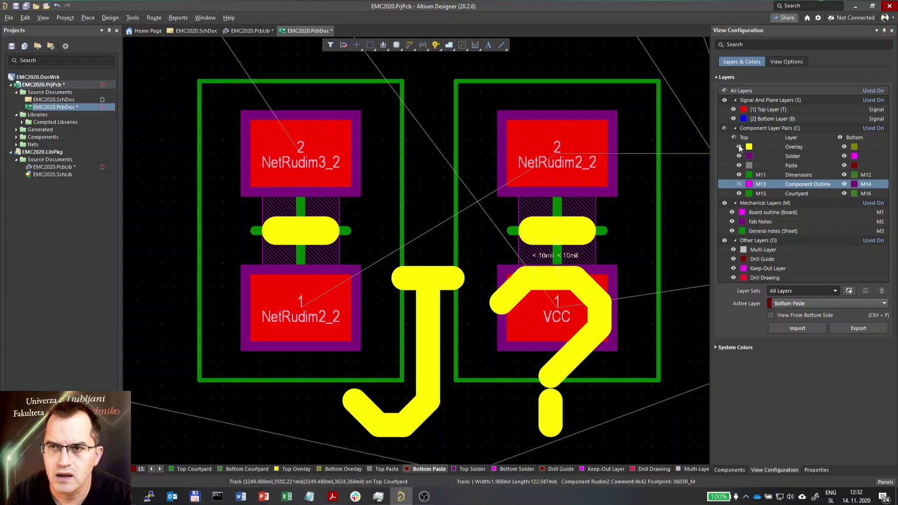
click(732, 213)
click(732, 213)
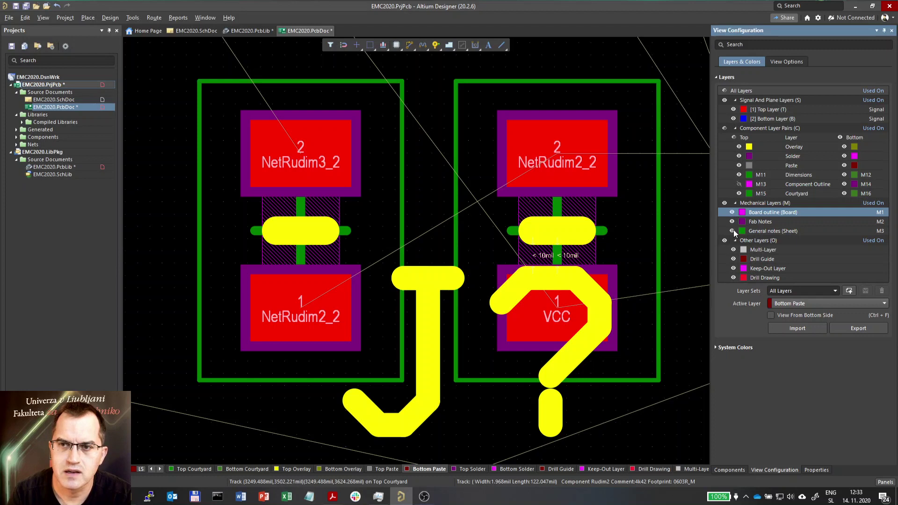
click(732, 212)
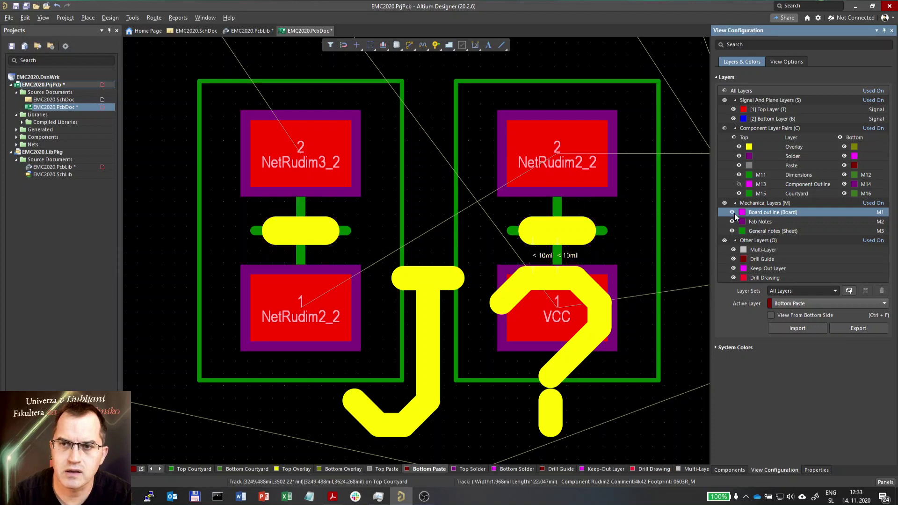
Open EMC2020.PcbLib and assign the 3D body of the 0603C_M footprint to the Mechanical 13 layer
double_click(41, 167)
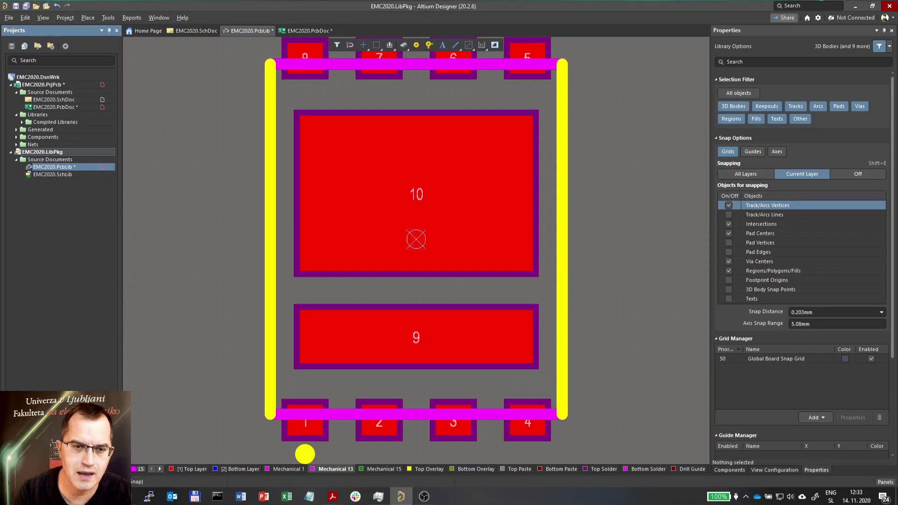
click(45, 470)
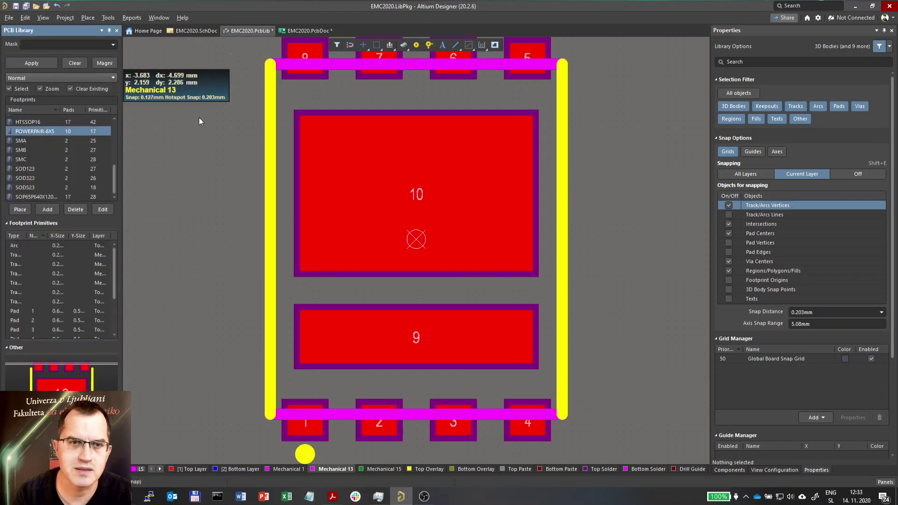
scroll(53, 167, up, 5)
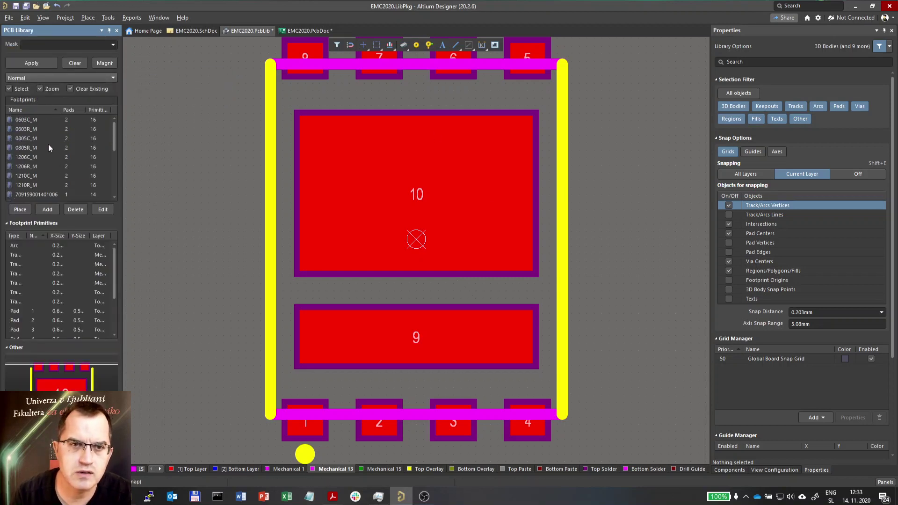
key(Home)
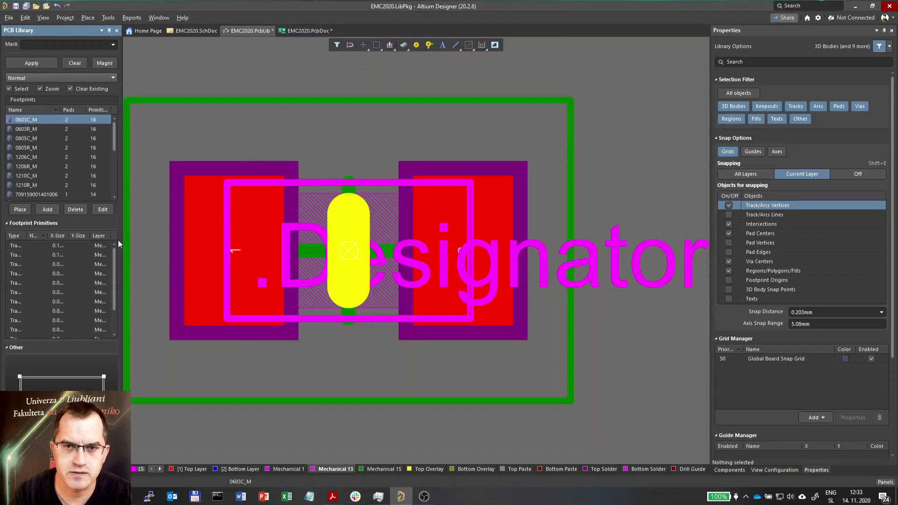
click(300, 214)
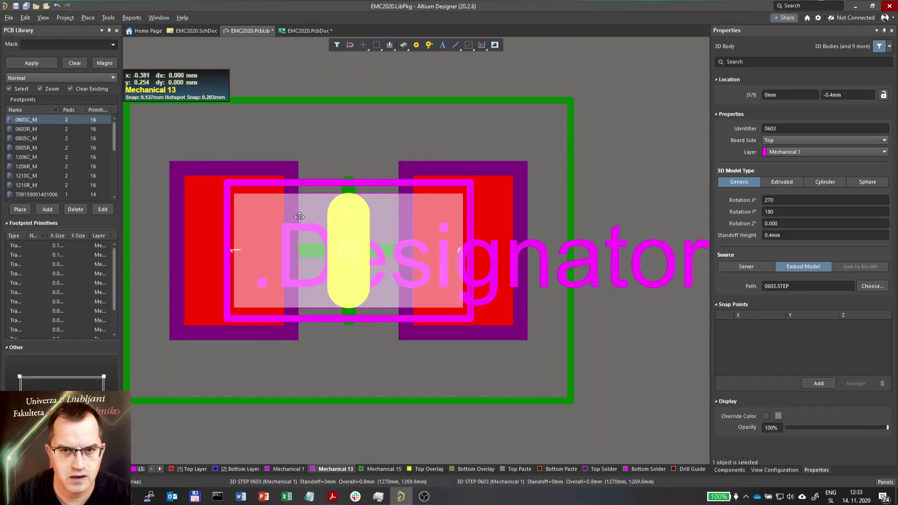
click(784, 152)
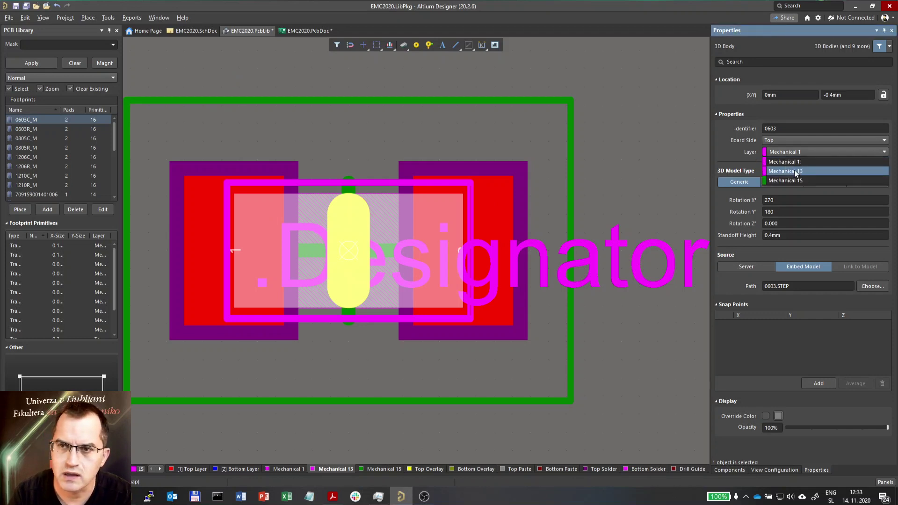
click(794, 170)
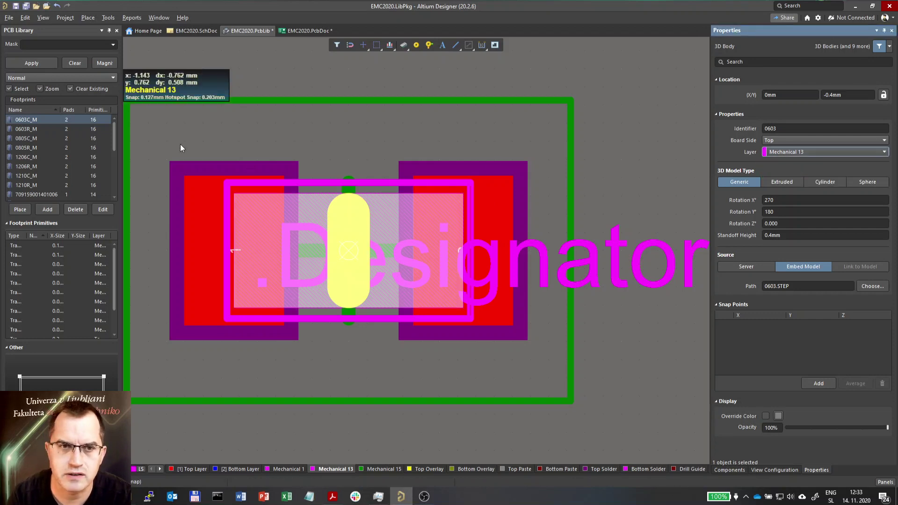
Assign the 3D body of the 0603R_M footprint to the Mechanical 13 layer
click(27, 129)
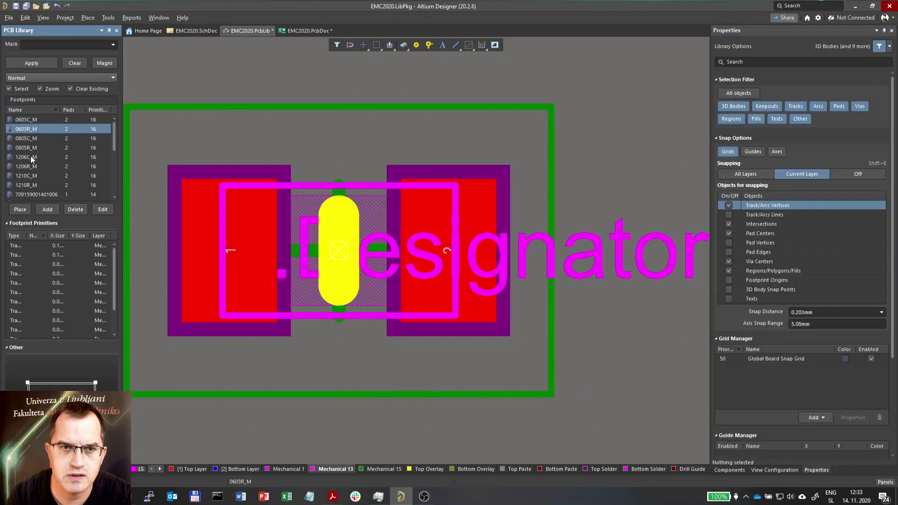
click(313, 211)
click(802, 151)
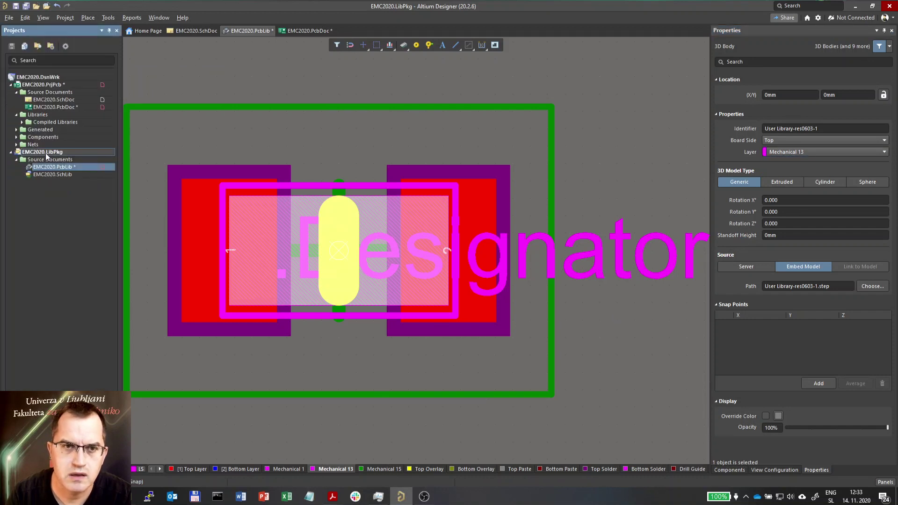
Compile the EMC2020.LibPkg integrated library, agreeing to save all new and modified source libraries
right_click(46, 153)
key(Escape)
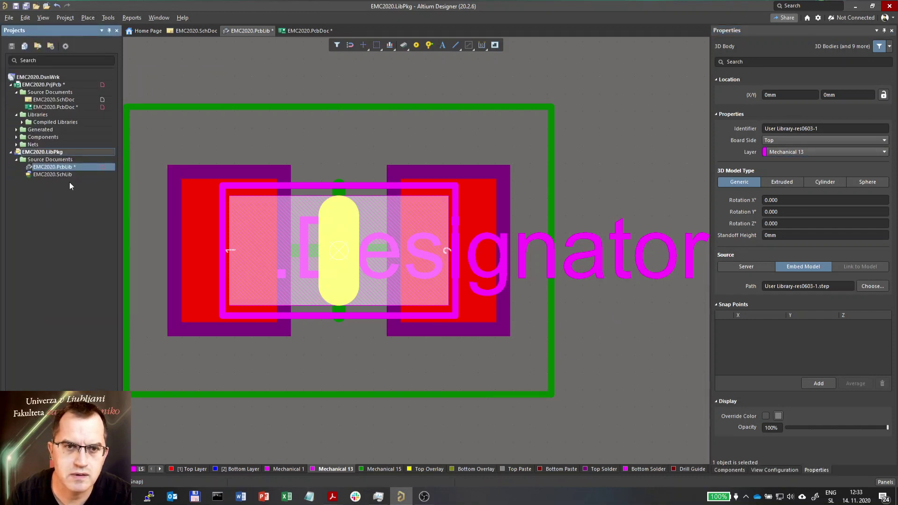
right_click(46, 153)
click(63, 159)
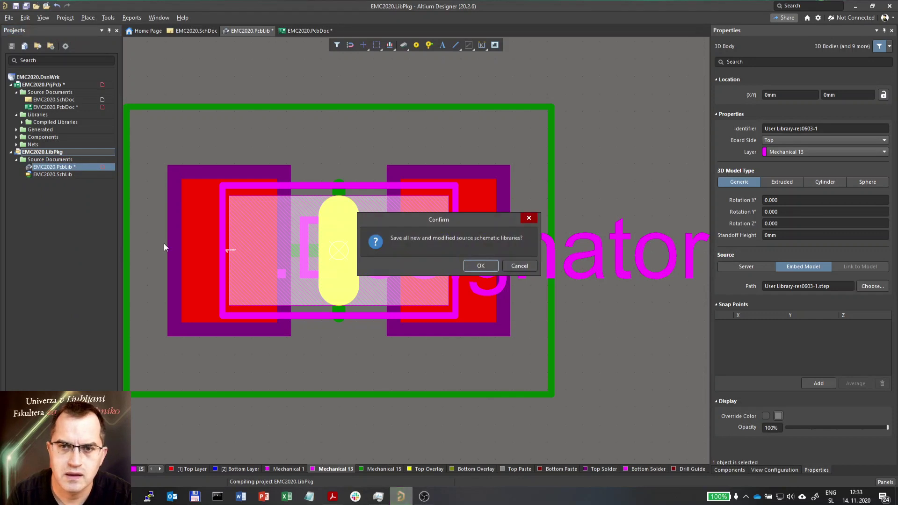
click(482, 264)
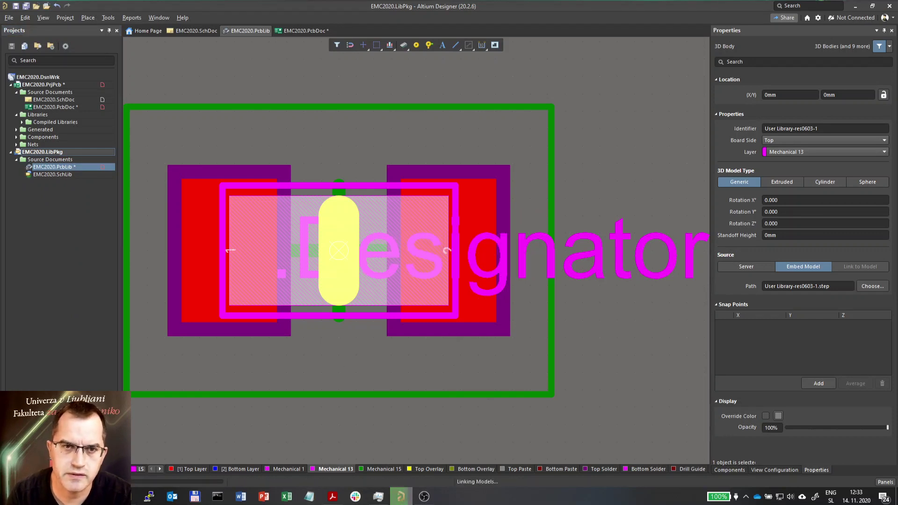
Return to EMC2020.PcbDoc, select all the placed components and clear the selection again
double_click(57, 107)
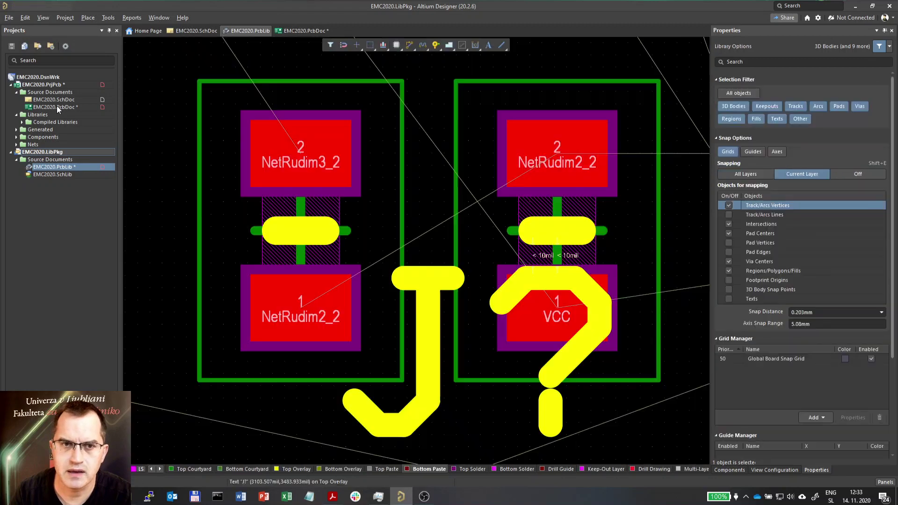
ctrl+scroll(369, 182, down, 5)
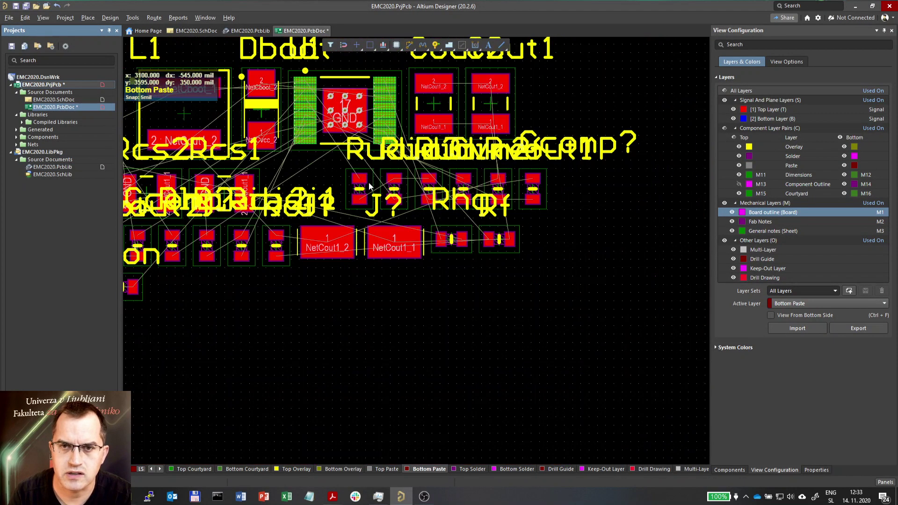
ctrl+scroll(267, 155, down, 3)
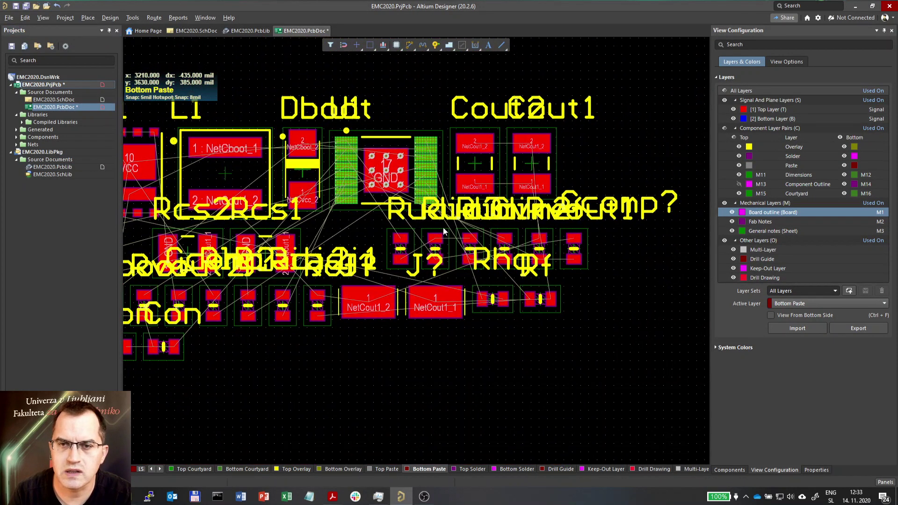
ctrl+scroll(350, 159, down, 3)
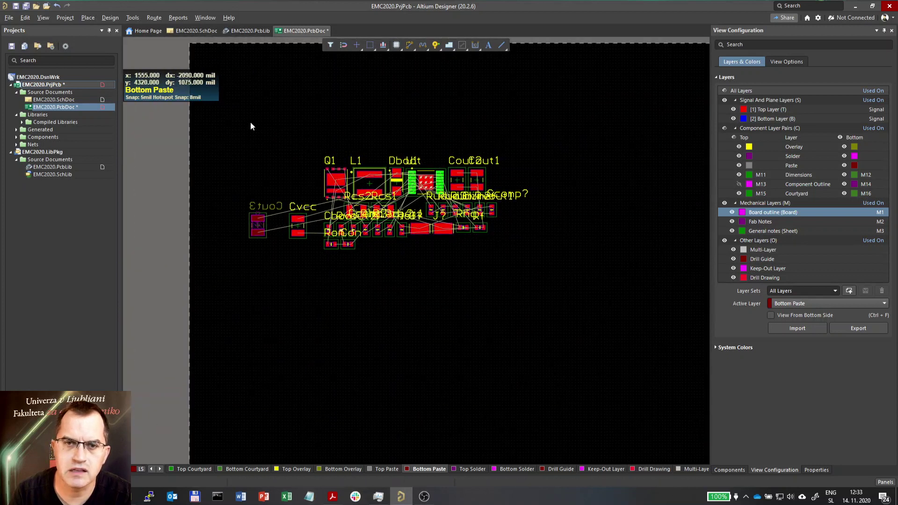
drag(225, 124, 584, 292)
click(606, 304)
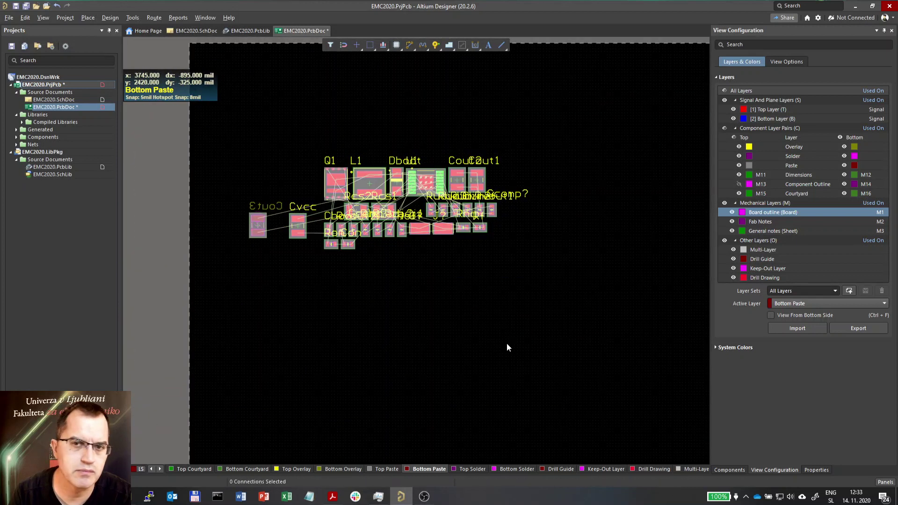
click(496, 305)
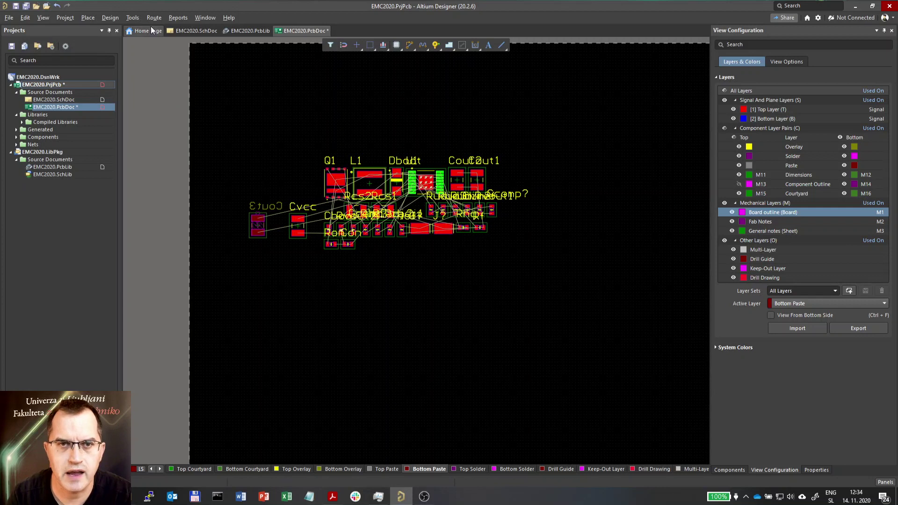
Update all footprints on the board from the PCB libraries through an engineering change order, with every primitive and pad attribute included
click(132, 18)
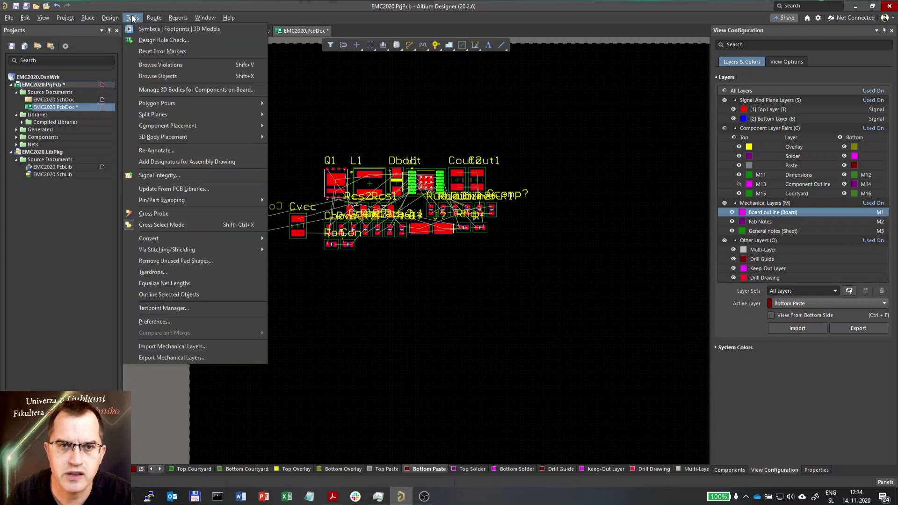
click(184, 189)
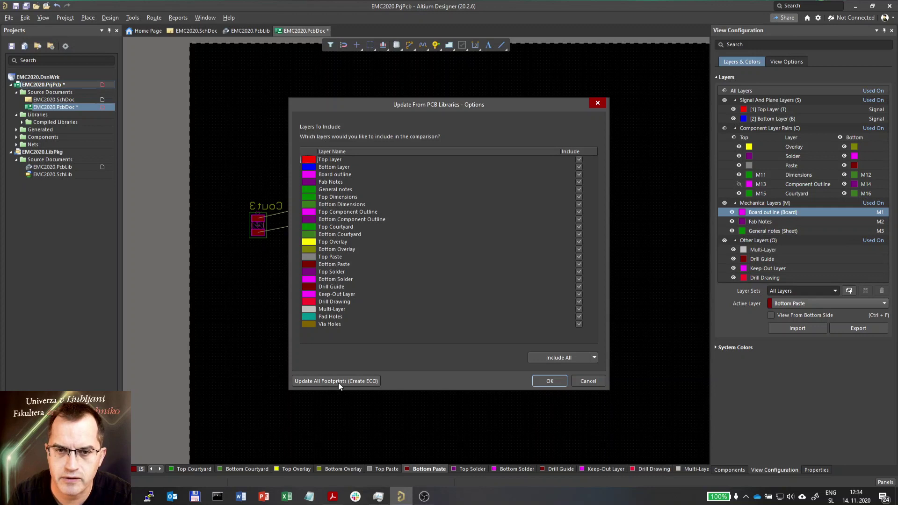
click(316, 380)
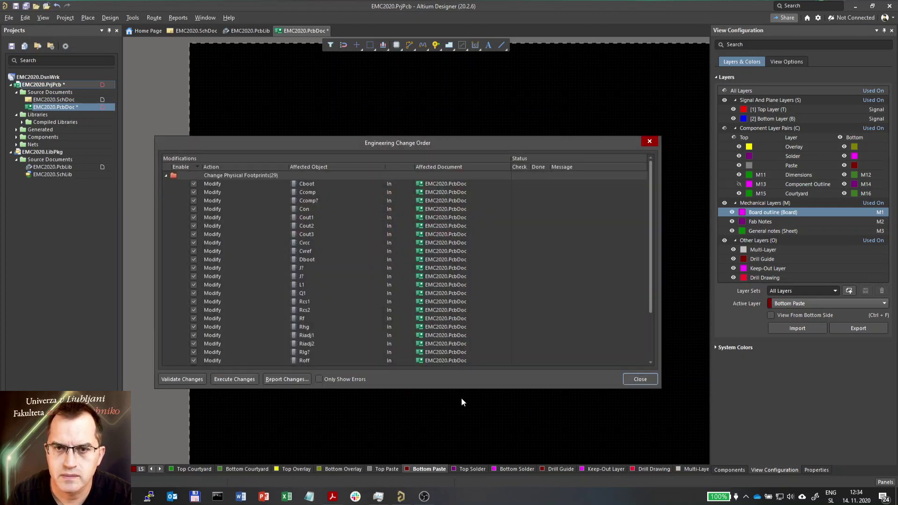
click(235, 379)
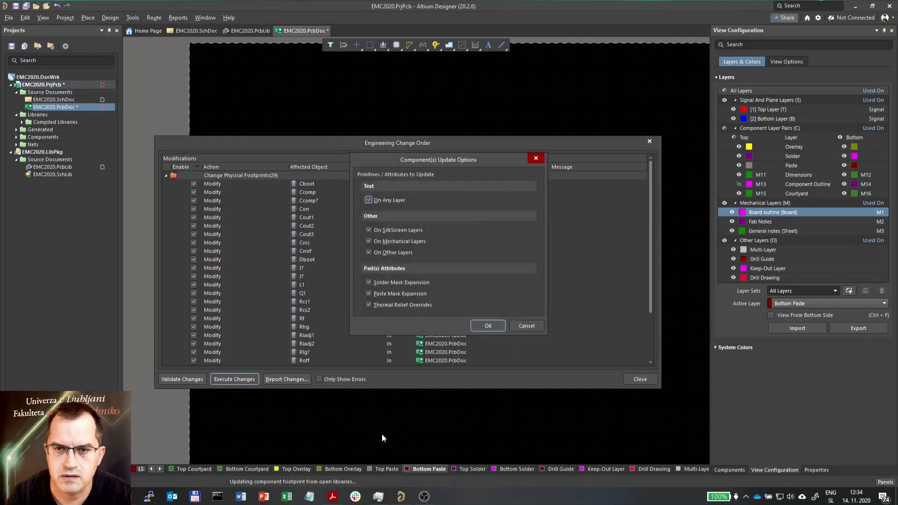
click(498, 325)
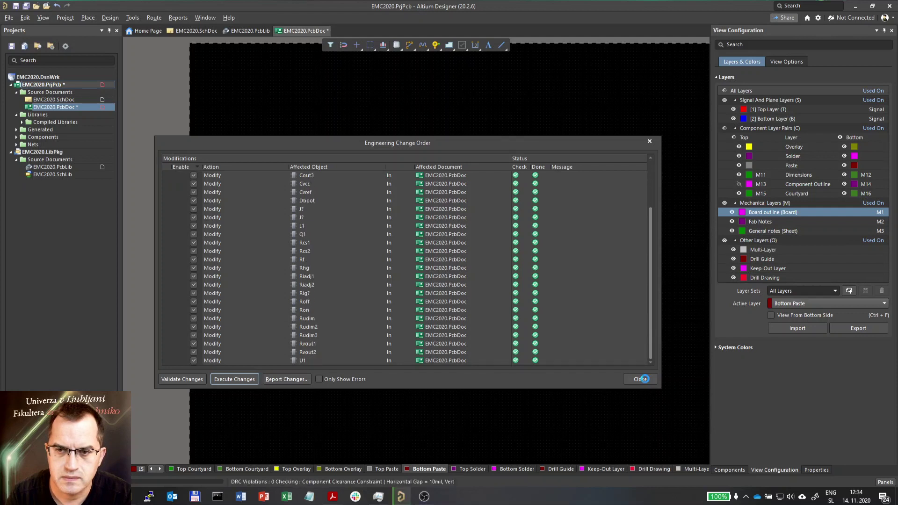
click(639, 378)
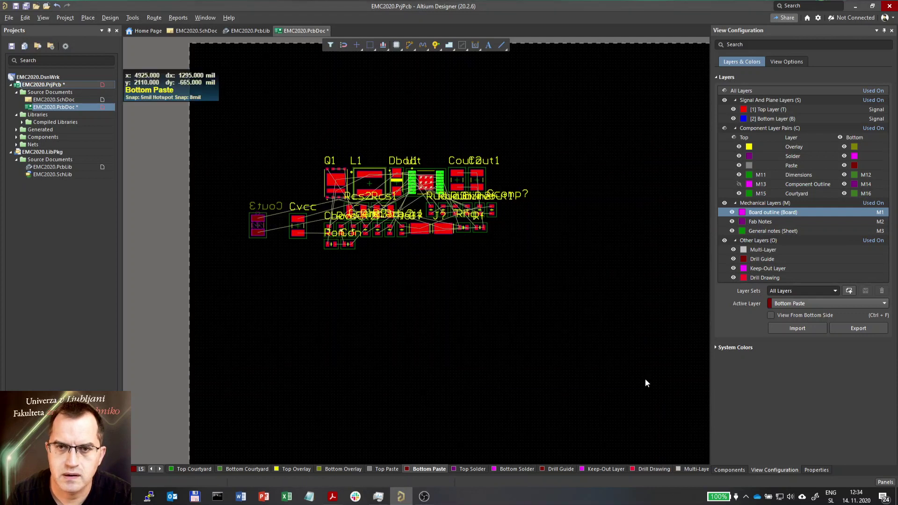
Show the top Component Outline layer (M13) and make Top Component Outline the active layer
ctrl+scroll(463, 214, up, 5)
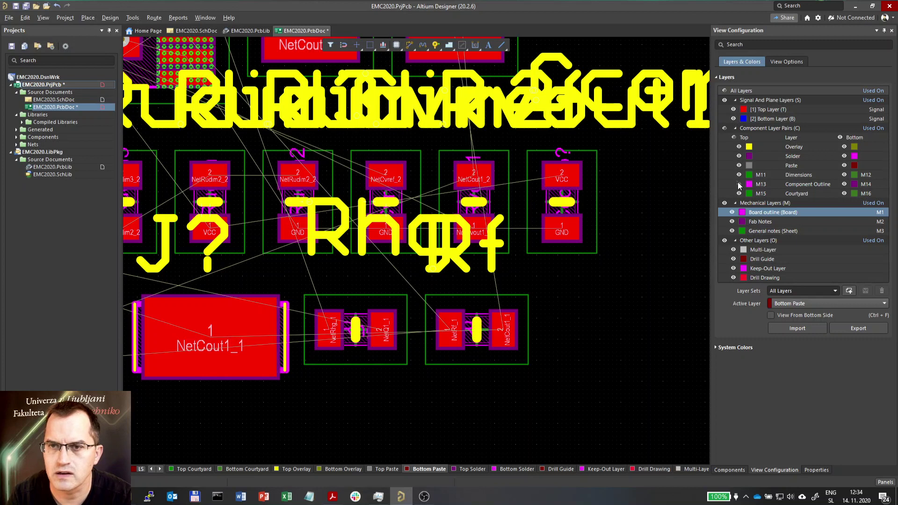
ctrl+scroll(593, 315, down, 5)
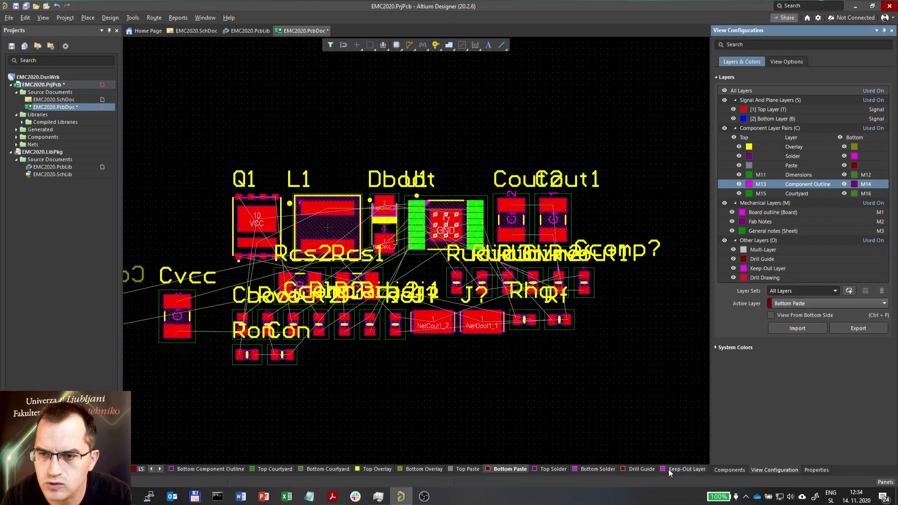
click(151, 468)
click(151, 469)
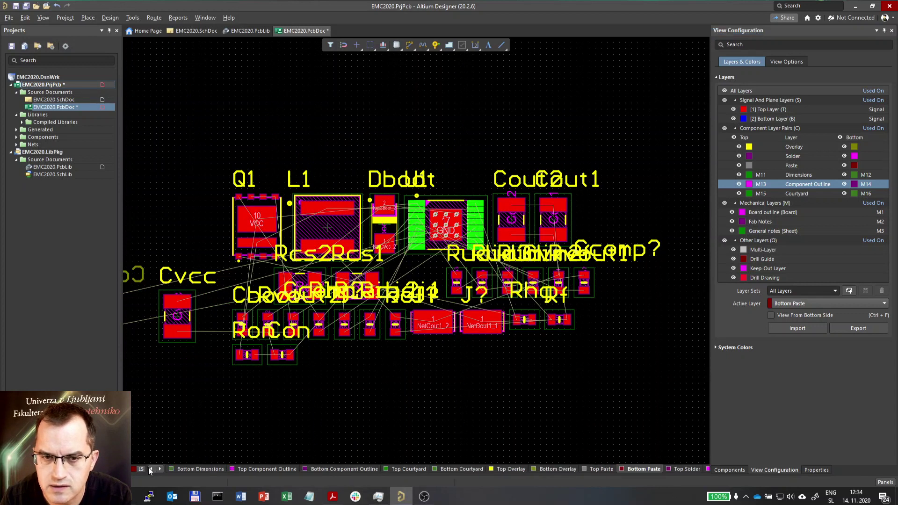
click(254, 468)
Examine the footprints' top component outlines in single-layer mode and restore the display of all layers
key(shift+s)
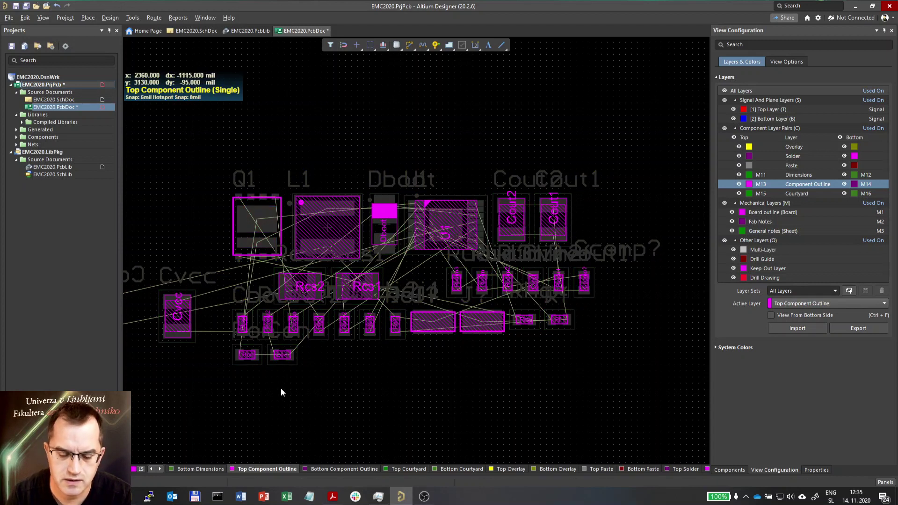
ctrl+scroll(253, 215, up, 4)
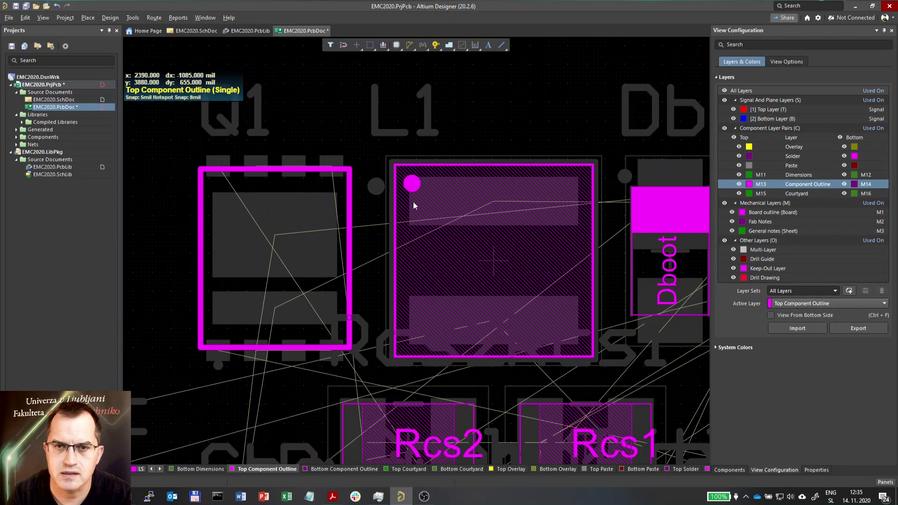
ctrl+scroll(523, 245, down, 4)
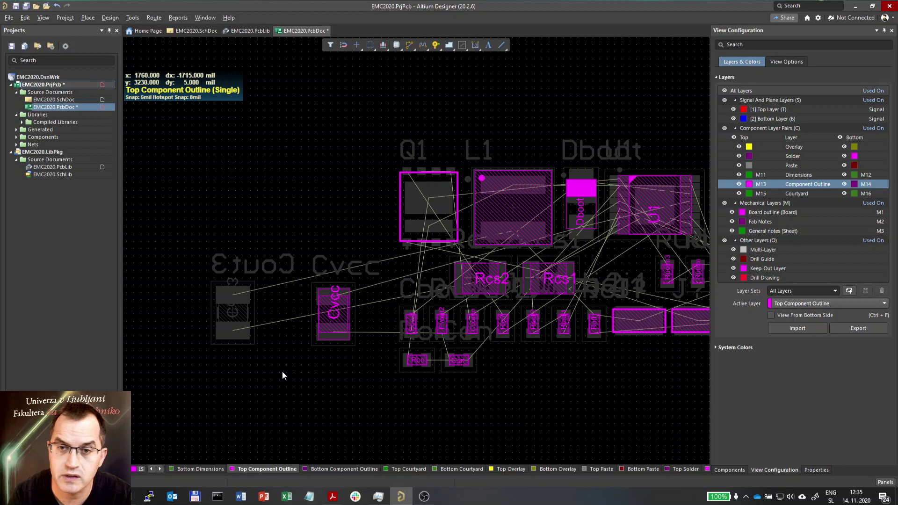
key(shift+s)
key(shift+s)
ctrl+scroll(321, 370, down, 3)
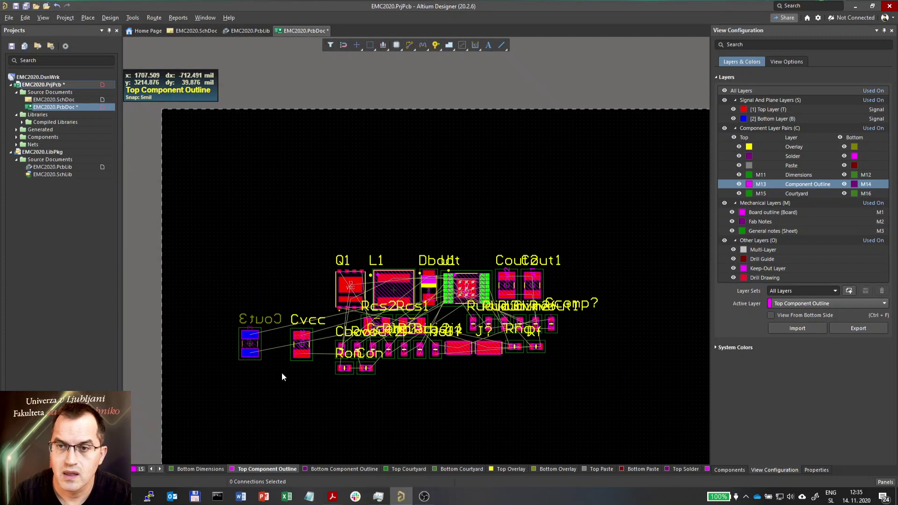
ctrl+scroll(514, 346, up, 2)
ctrl+scroll(434, 349, down, 1)
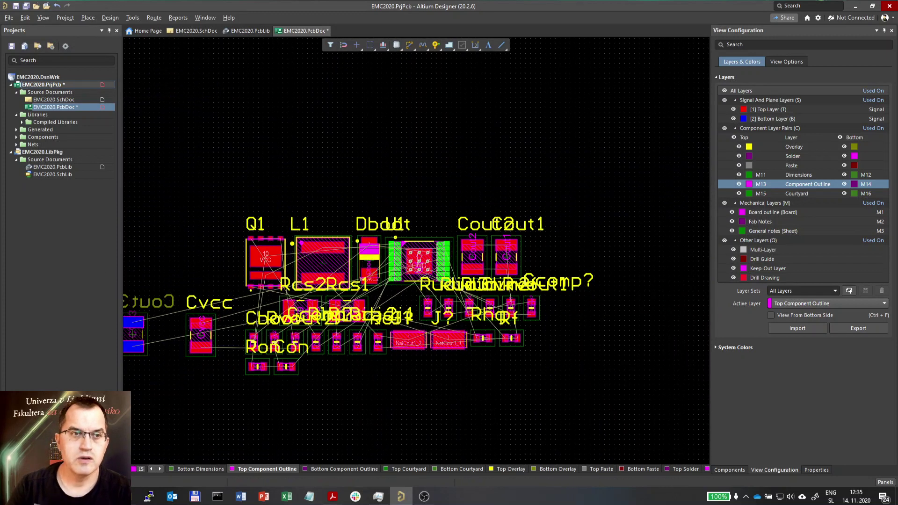